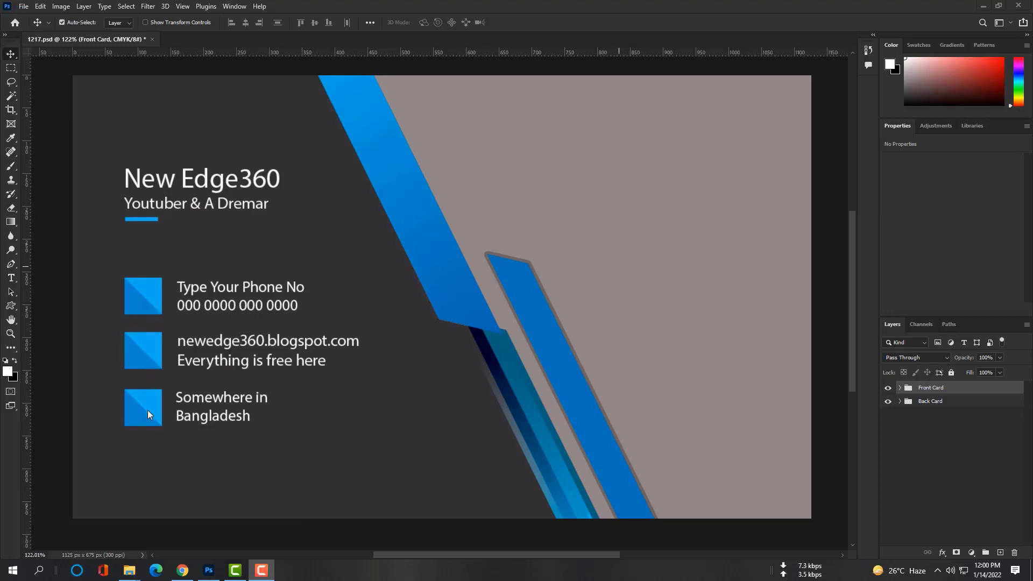
Step: Open the Map Pin Icon page from Shapes4FREE's Custom Shapes listing in a new tab
click(182, 569)
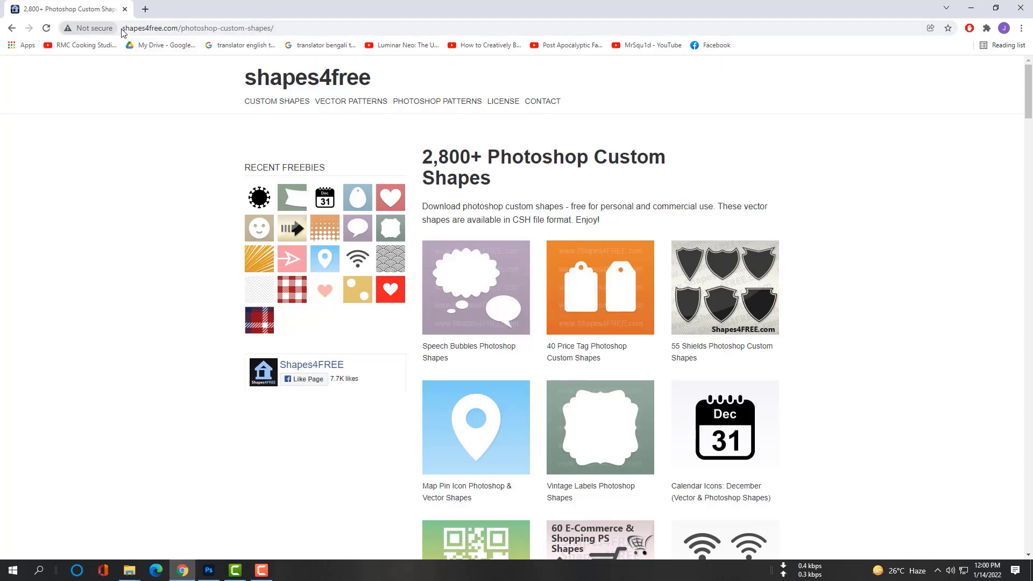
drag(123, 28, 190, 28)
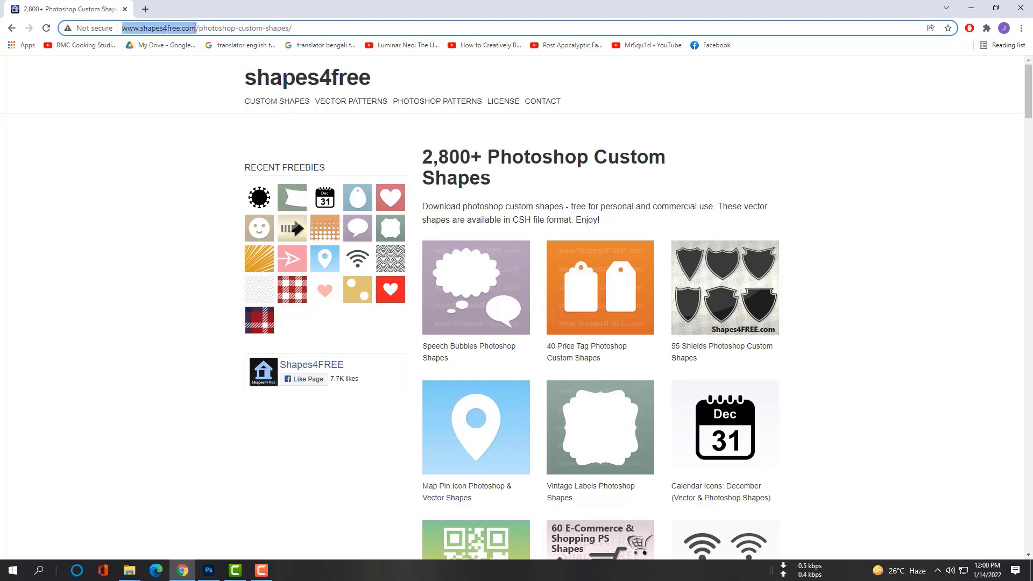
click(194, 166)
click(264, 102)
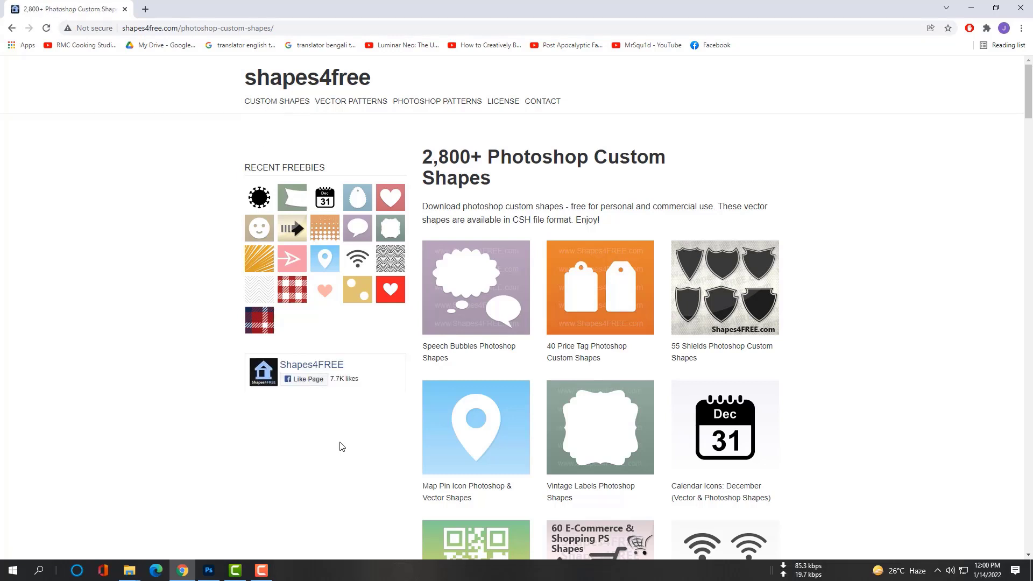
scroll(354, 455, down, 2)
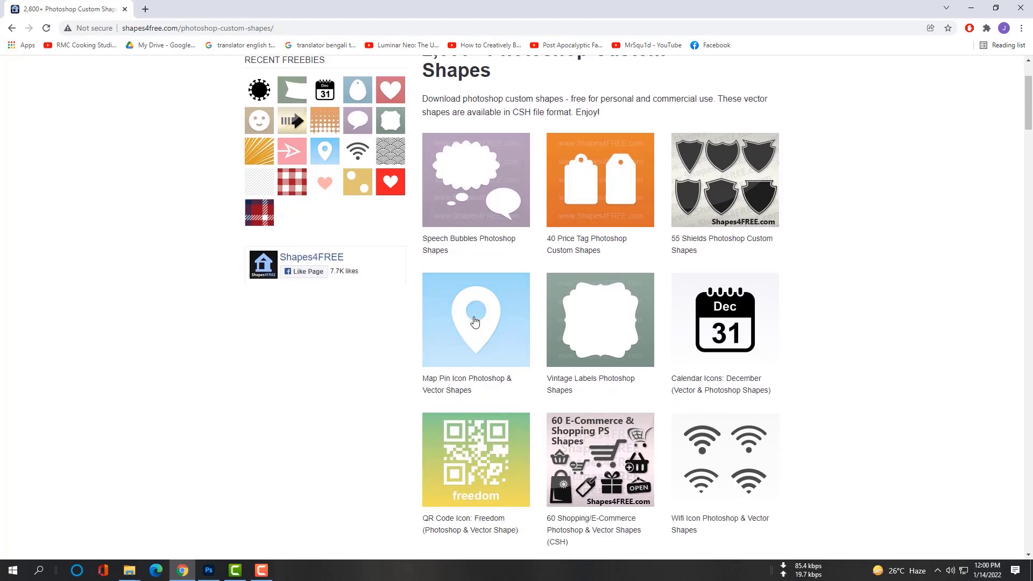
right_click(465, 326)
click(495, 332)
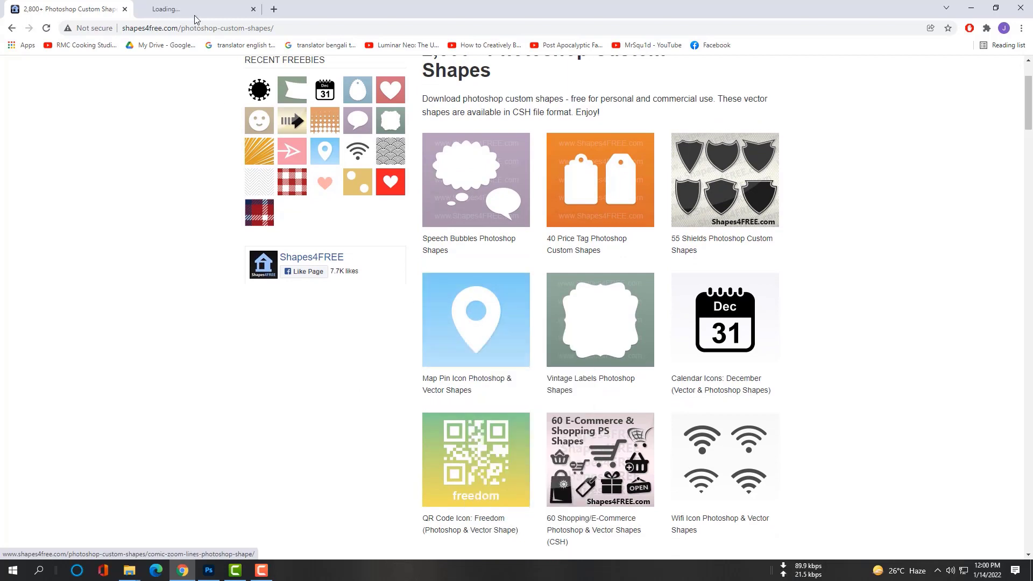
Step: Switch to the Map Pin Icon tab and scroll through the pin designs down to the green Download button
click(185, 5)
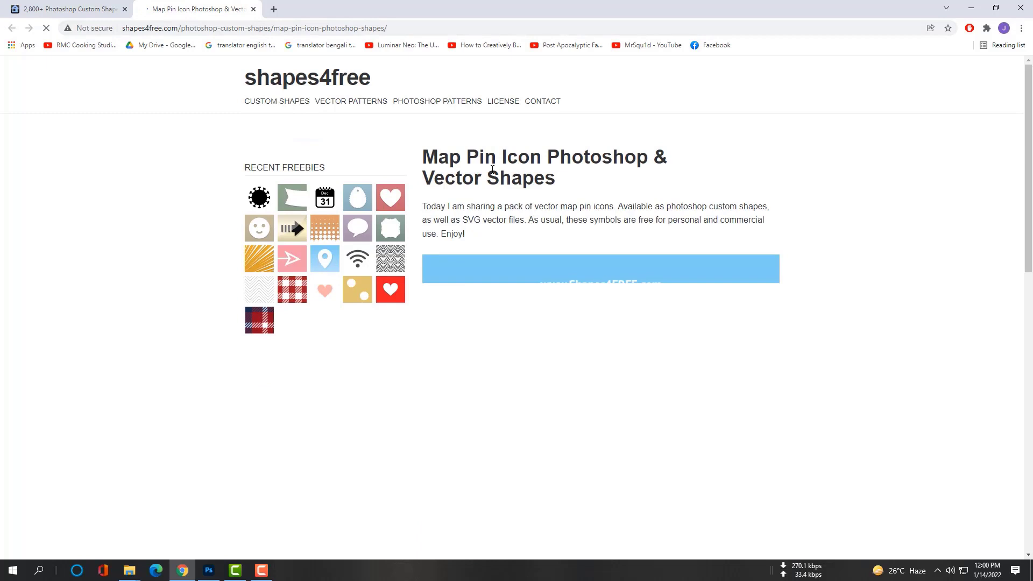
scroll(723, 230, down, 1)
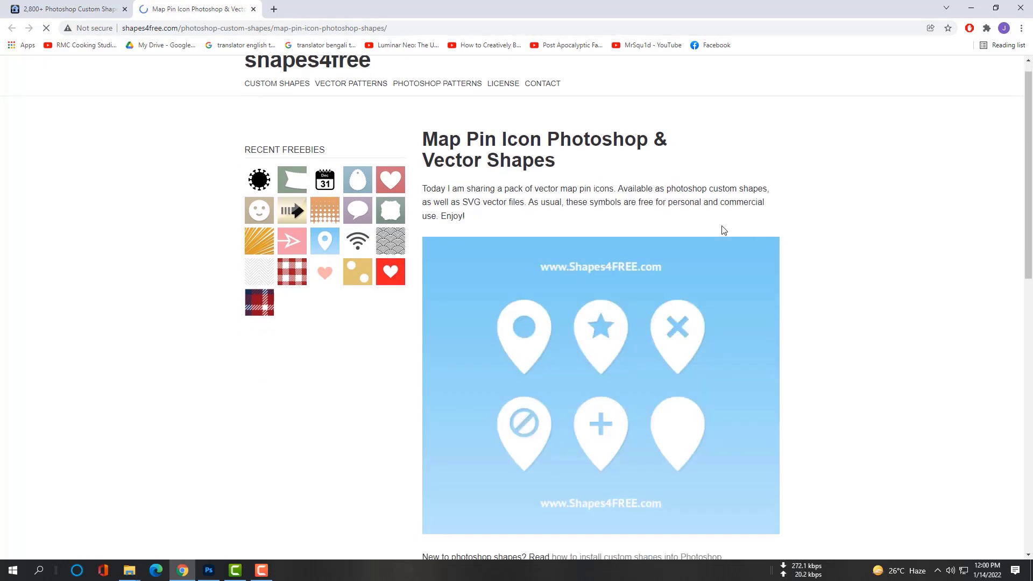
scroll(533, 298, down, 1)
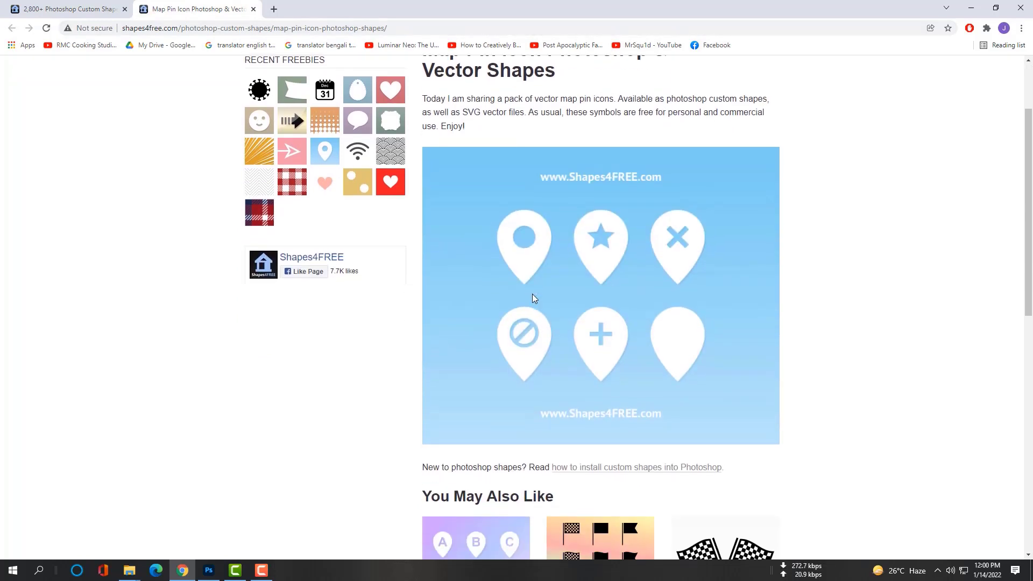
scroll(533, 293, down, 2)
scroll(724, 253, up, 3)
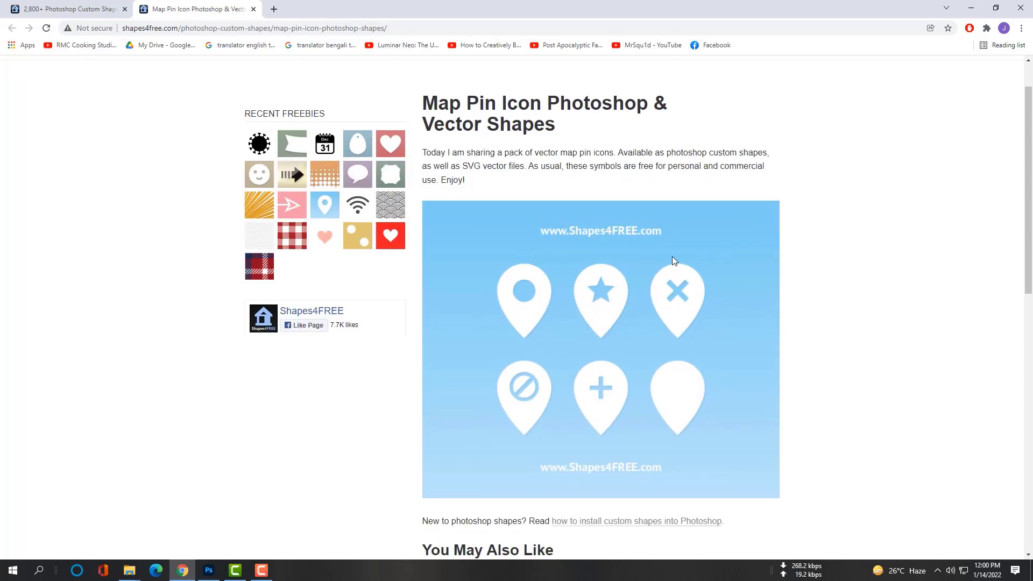
scroll(603, 289, down, 1)
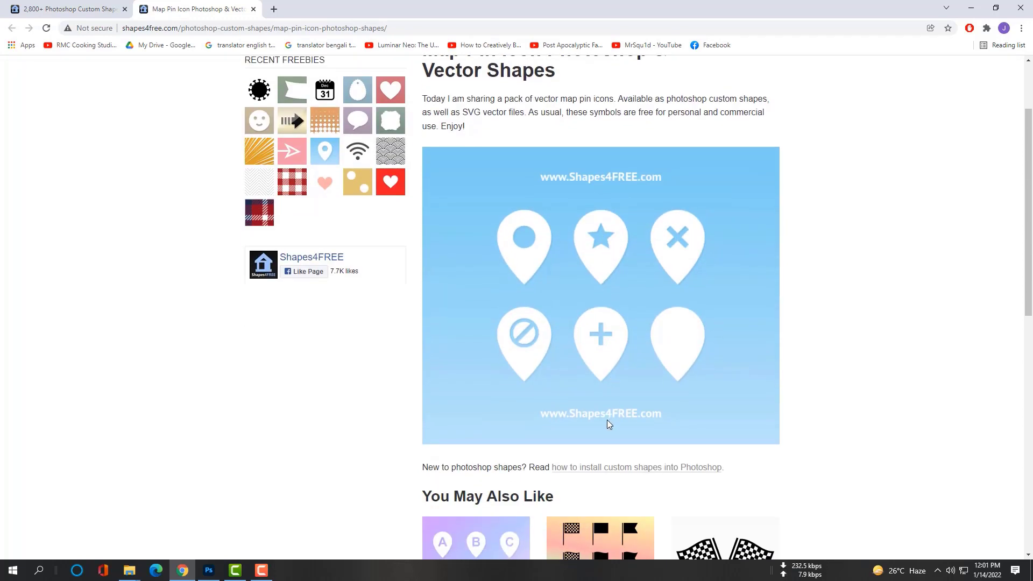
scroll(606, 420, down, 2)
scroll(614, 358, down, 3)
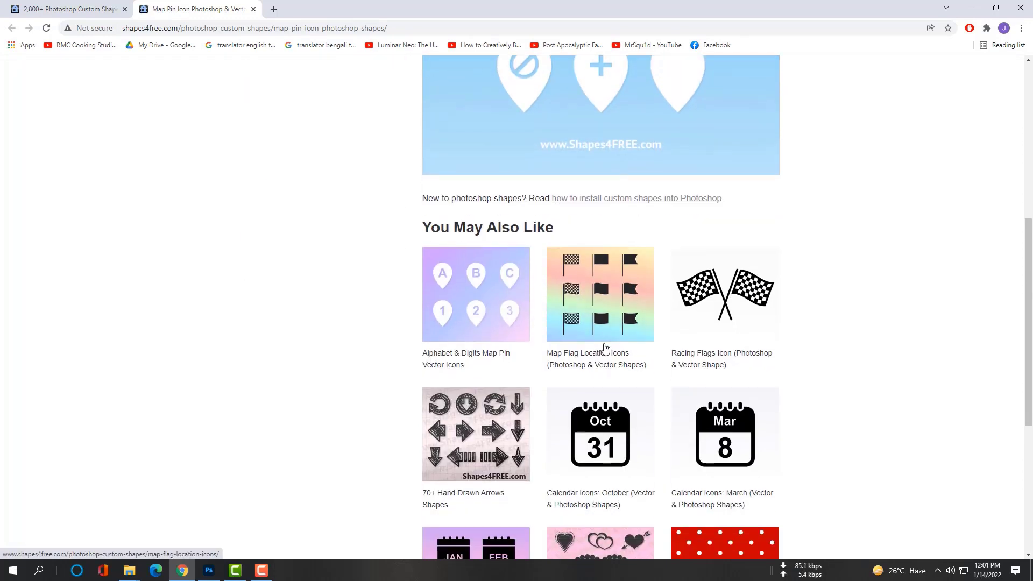
scroll(587, 320, up, 5)
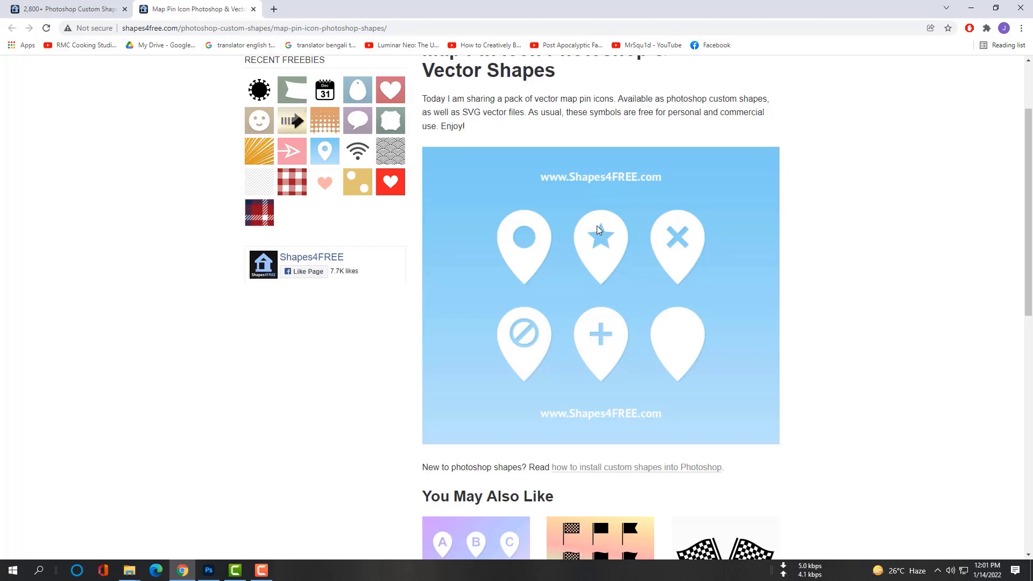
scroll(596, 226, down, 5)
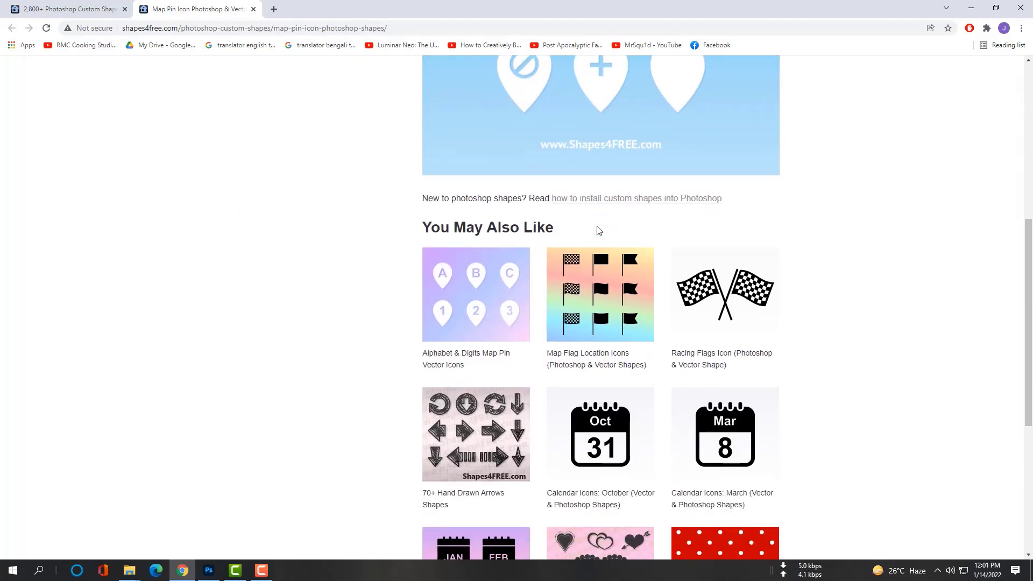
scroll(595, 230, down, 5)
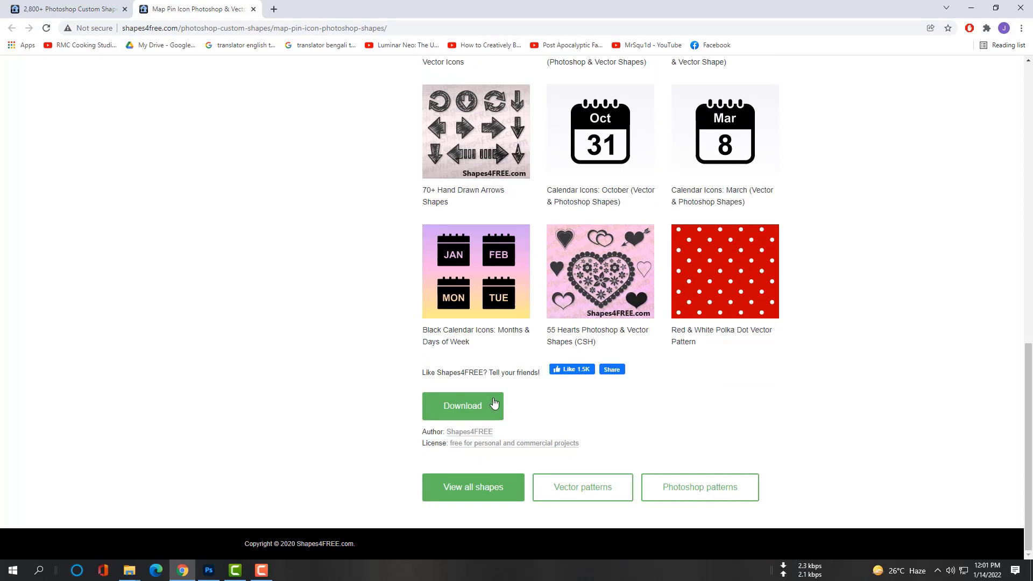
Step: Start the map pin download and browse IDM's save location to G:\01 New Edge360 Photoshop Tutorial\01 Images
click(462, 408)
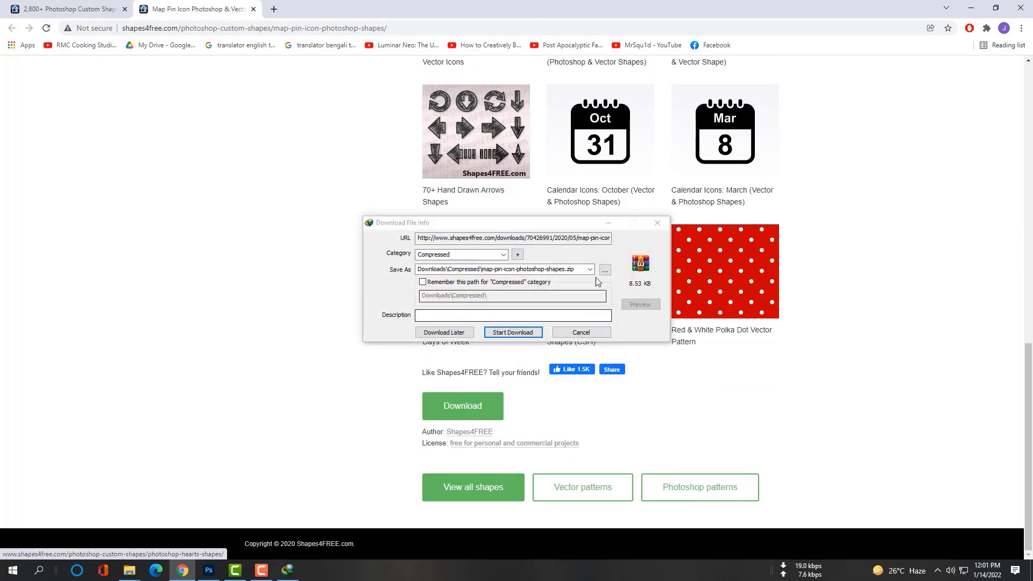
click(604, 271)
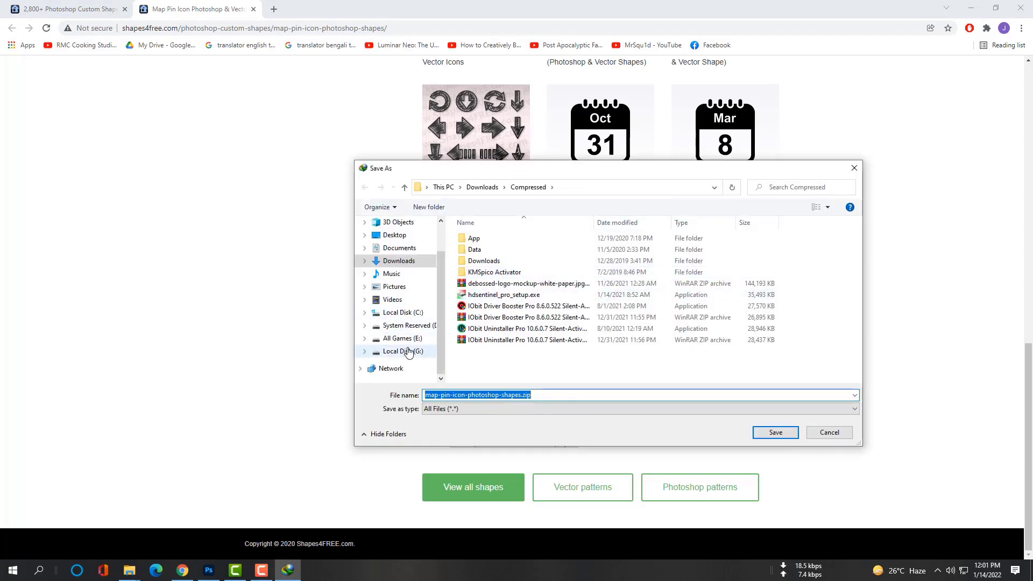
click(403, 351)
double_click(512, 247)
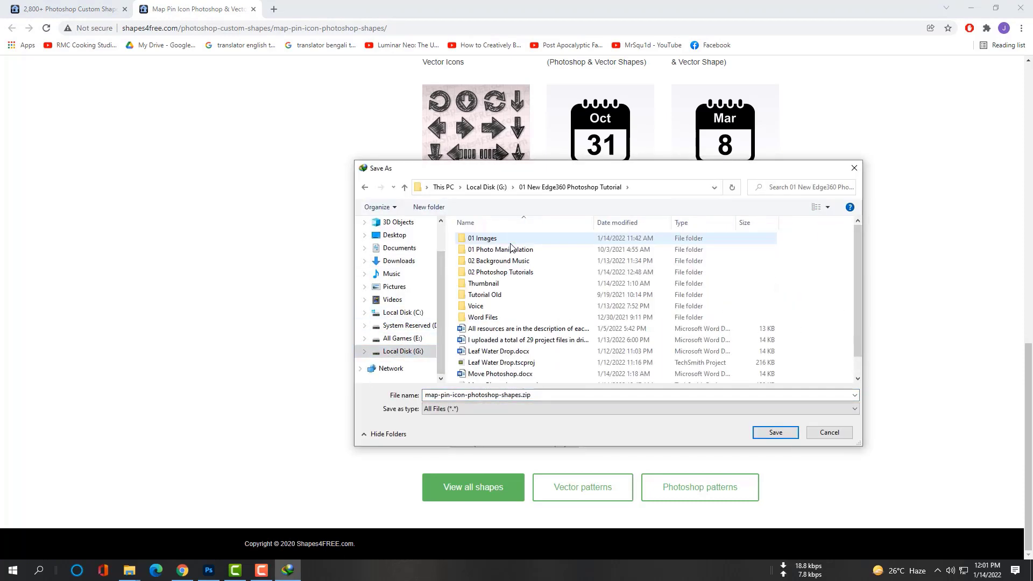
double_click(511, 242)
scroll(611, 318, down, 10)
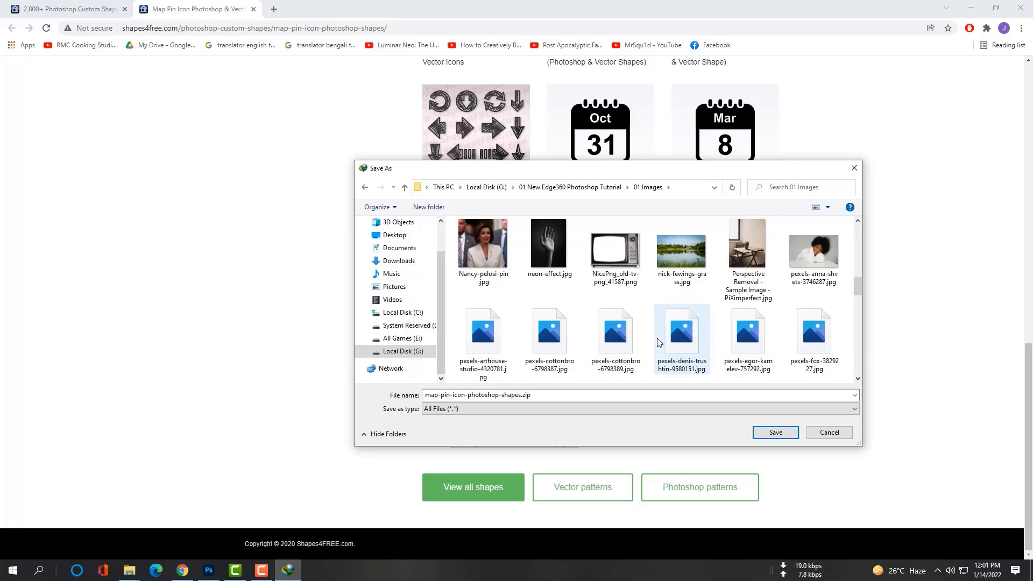
scroll(700, 348, down, 5)
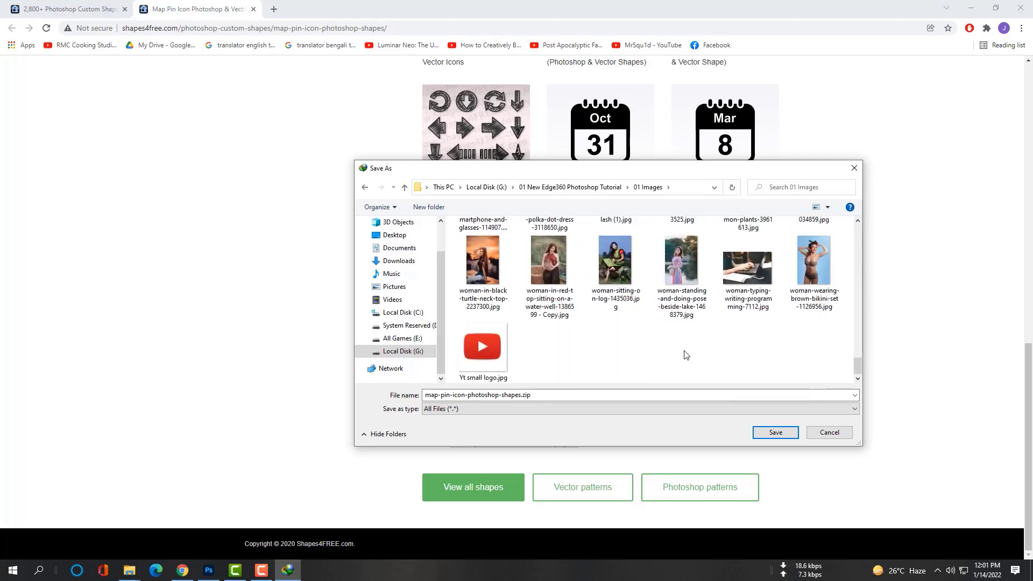
Step: Create a new Shapes folder there and save map-pin-icon-photoshop-shapes.zip into it
right_click(685, 353)
mouse_move(761, 476)
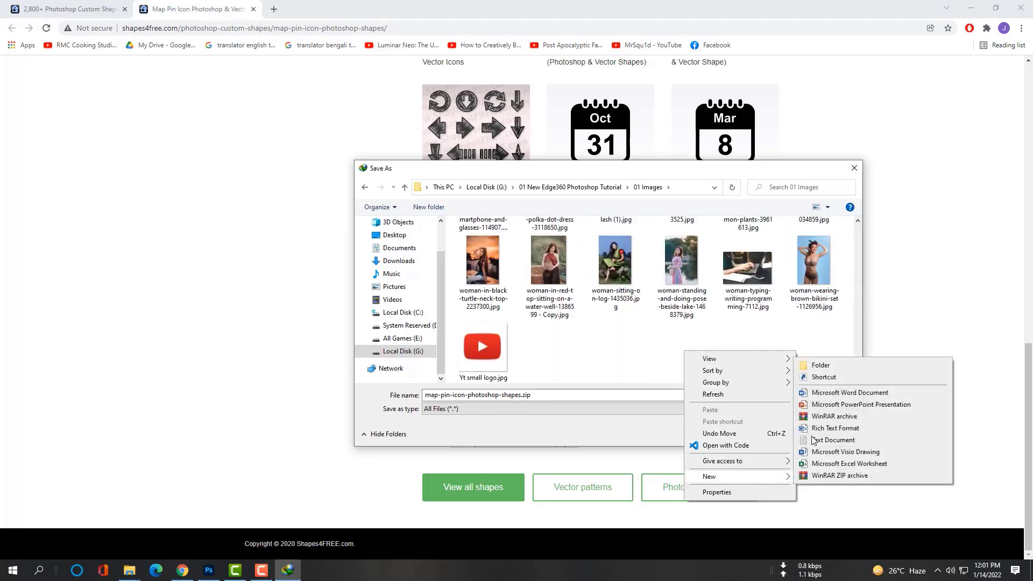
click(823, 367)
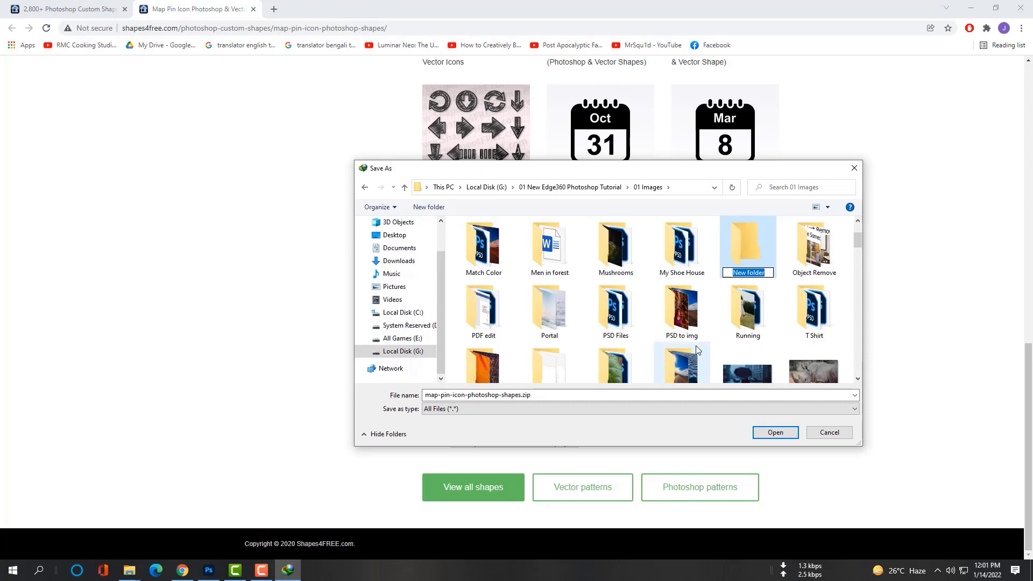
text(Shapes)
key(Return)
key(Return)
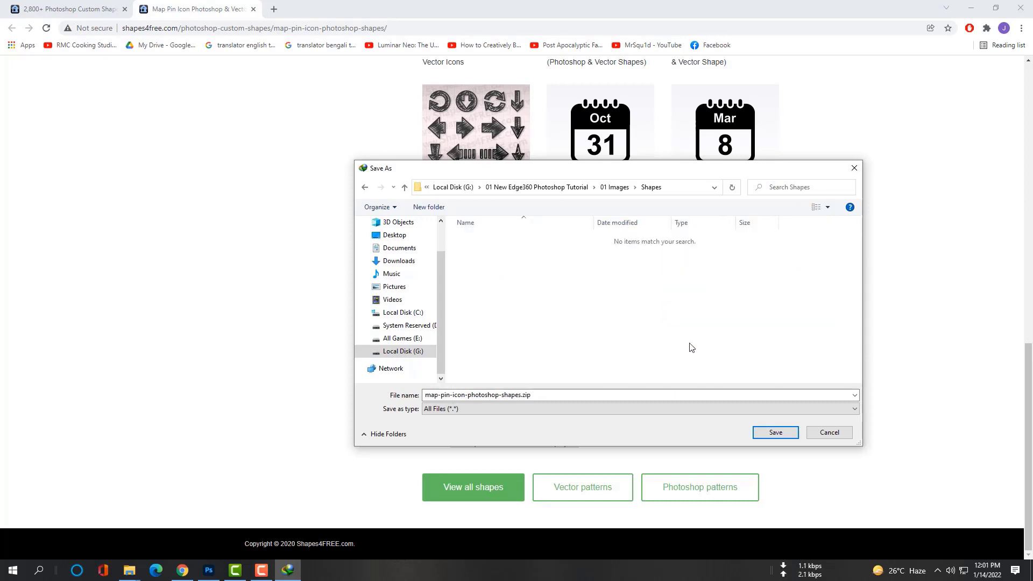
click(772, 432)
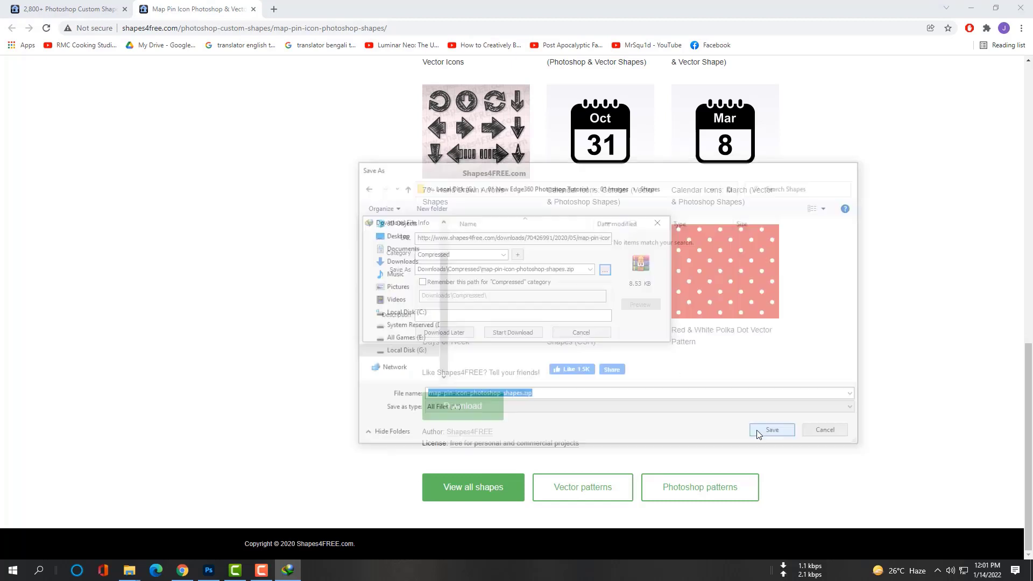
click(511, 334)
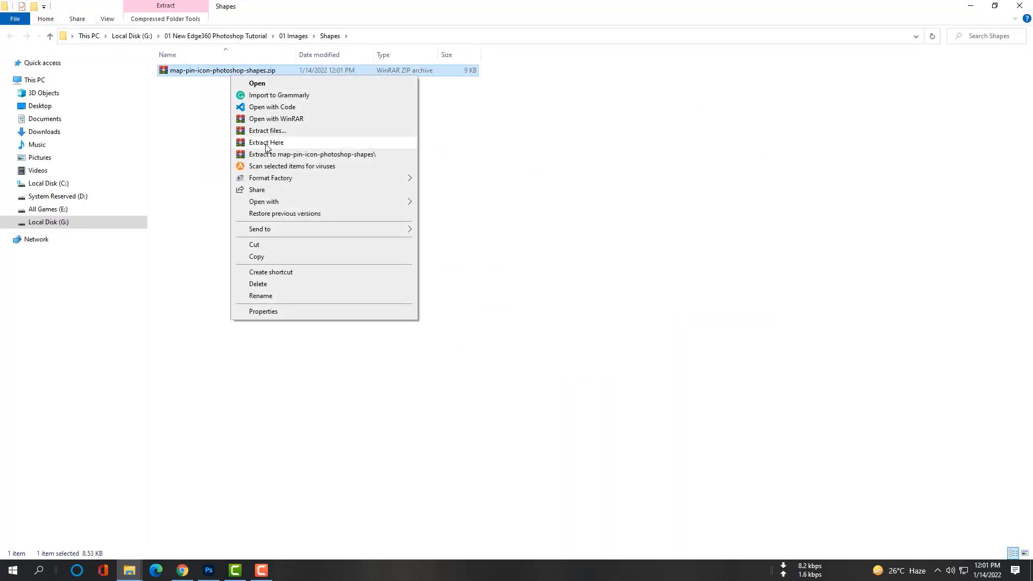
Step: Extract the map pin zip here, glance at its svg folder, and select map-pin-icons-Shapes4FREE.csh before returning to Photoshop
click(266, 146)
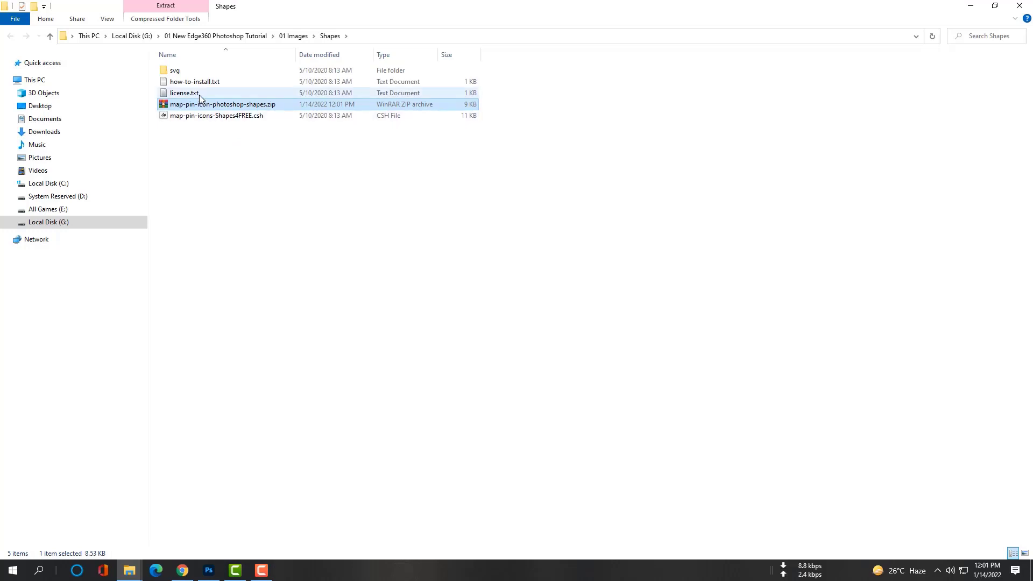
click(200, 96)
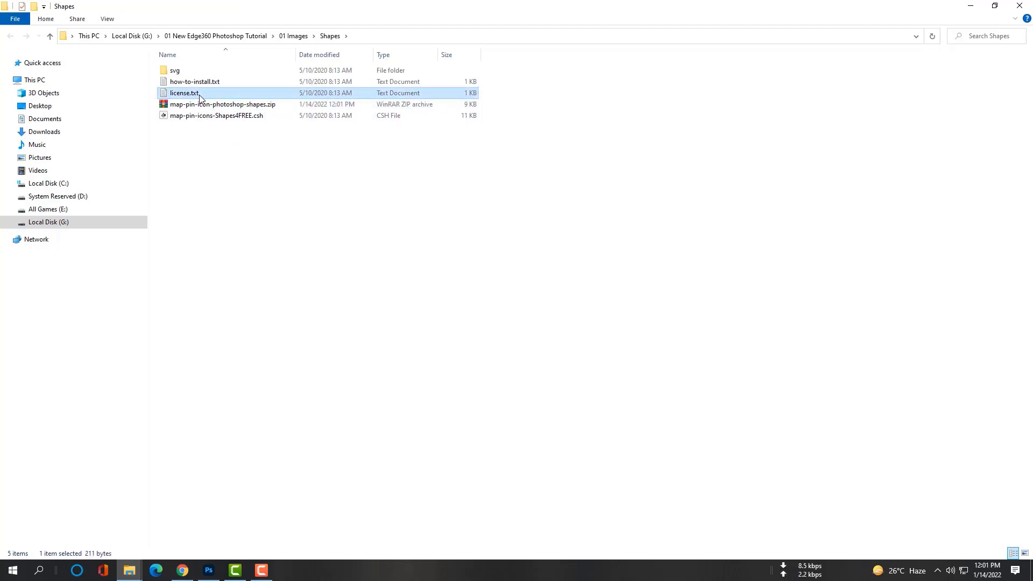
double_click(195, 72)
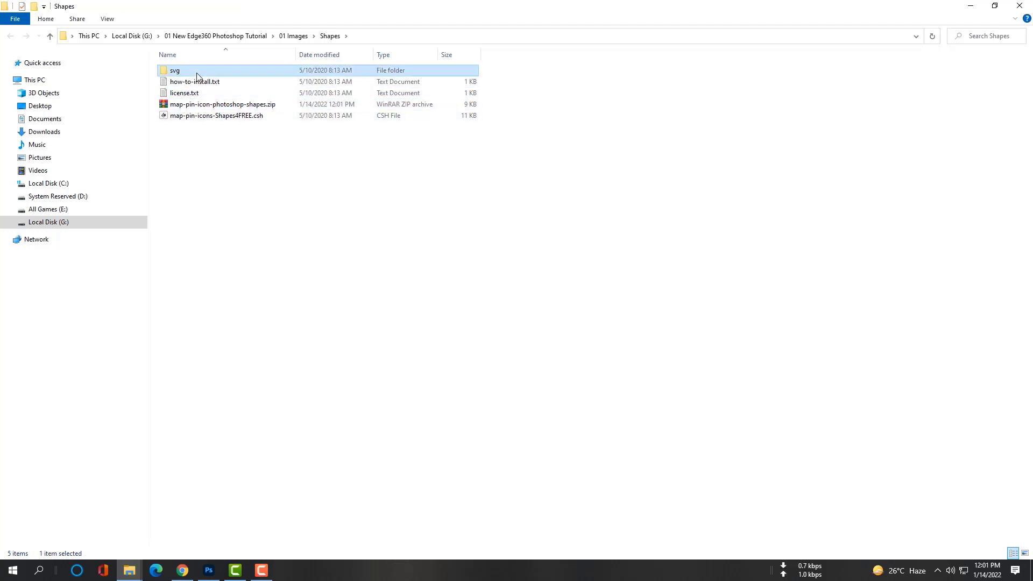
click(50, 36)
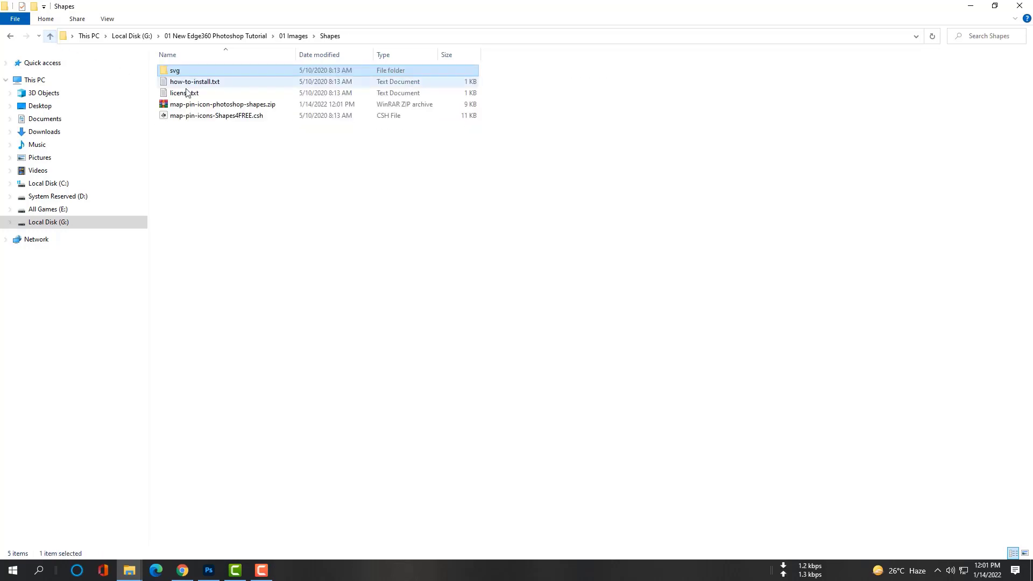
click(204, 117)
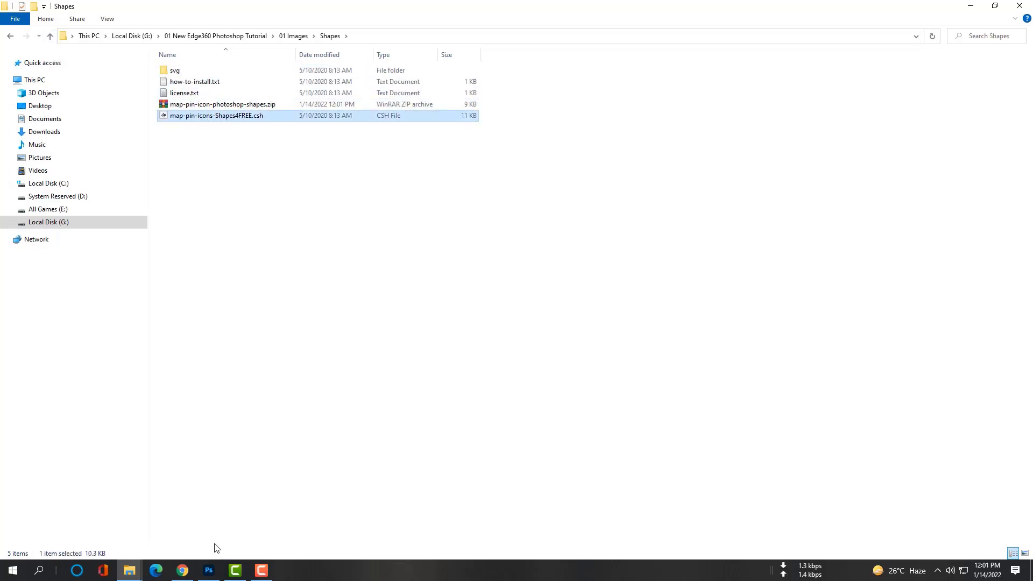
click(209, 570)
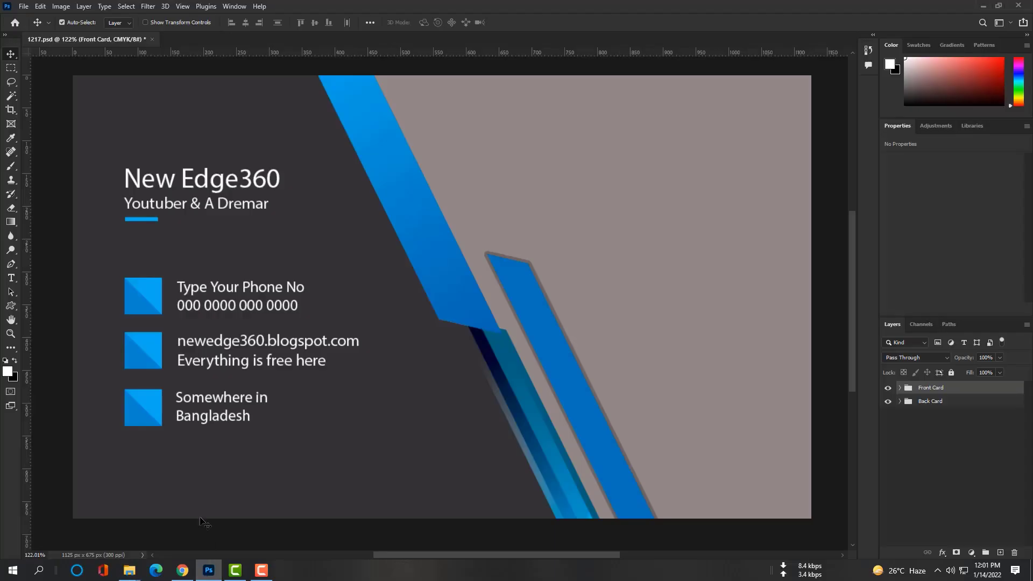
Step: Select the Custom Shape tool and open its Shape picker
click(11, 308)
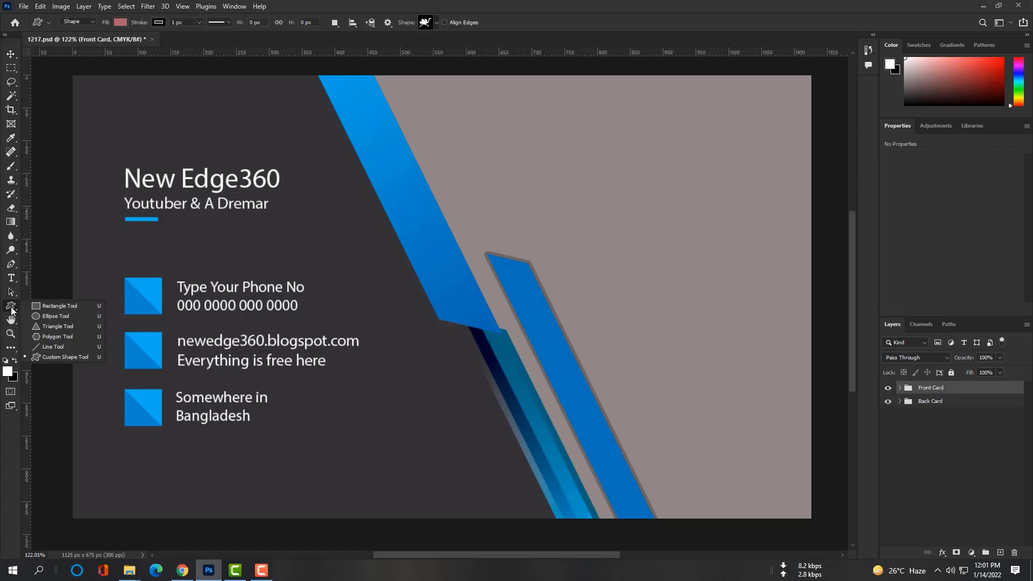
click(69, 357)
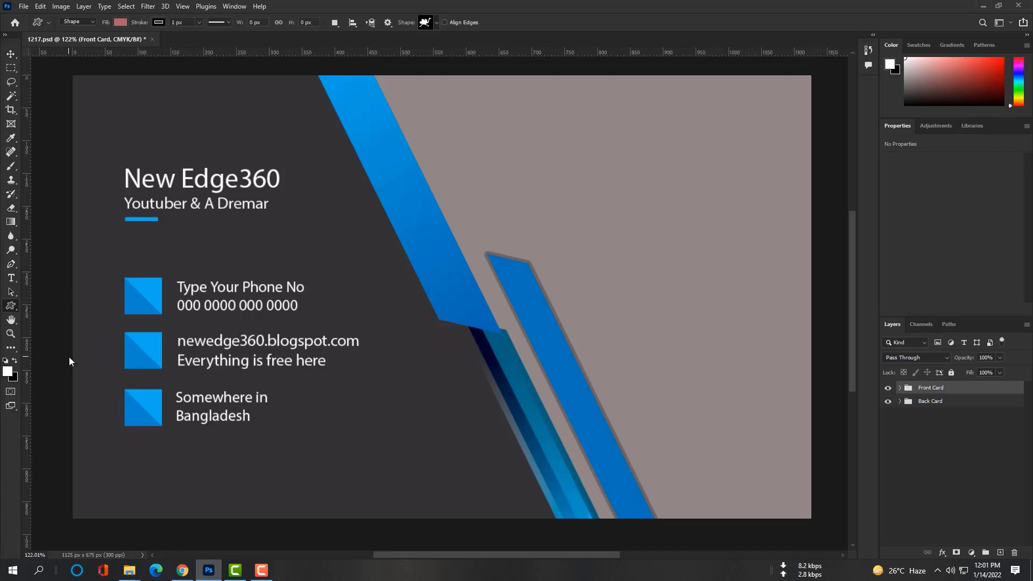
click(434, 22)
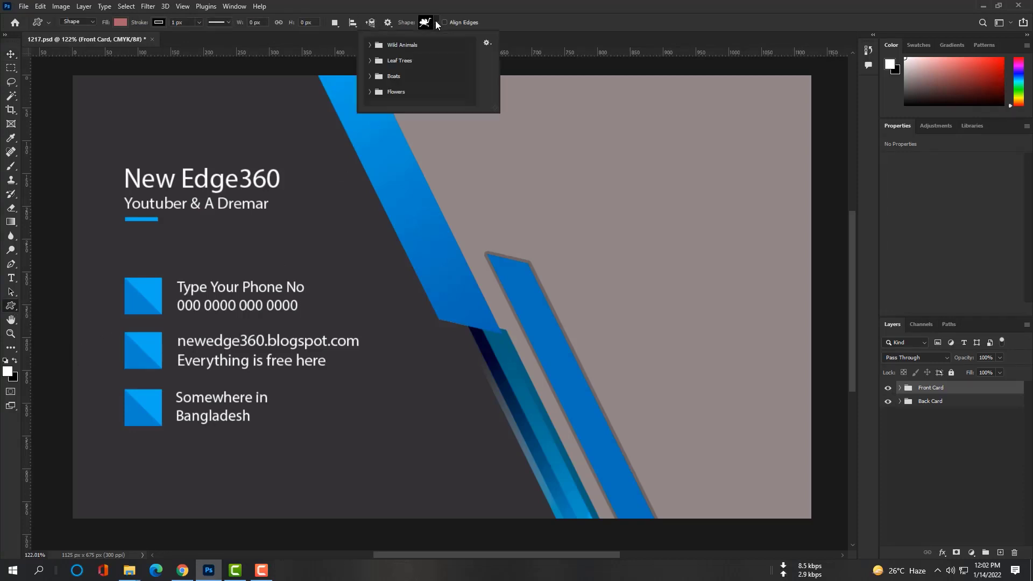
Step: Browse the Wild Animals, Leaf Trees, Boats and Flowers folders, then open the picker's options menu
click(372, 45)
click(371, 46)
click(371, 61)
click(370, 62)
click(371, 76)
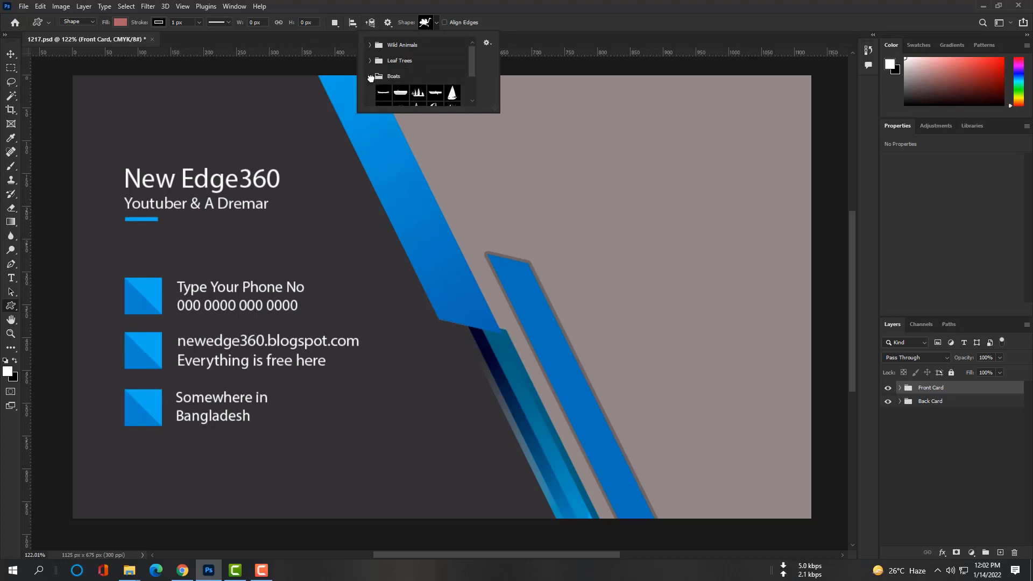
click(371, 77)
click(369, 91)
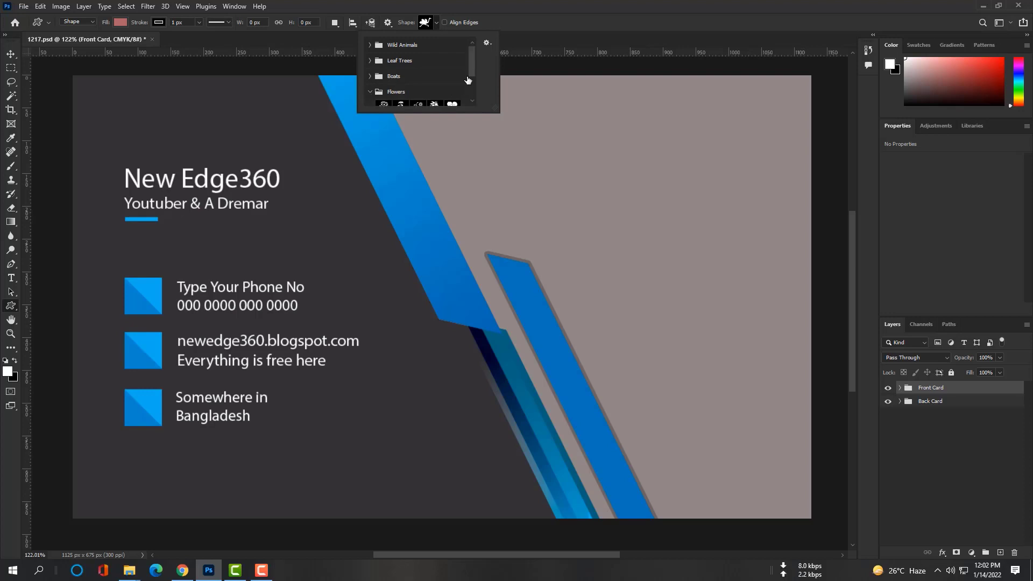
drag(471, 73, 472, 85)
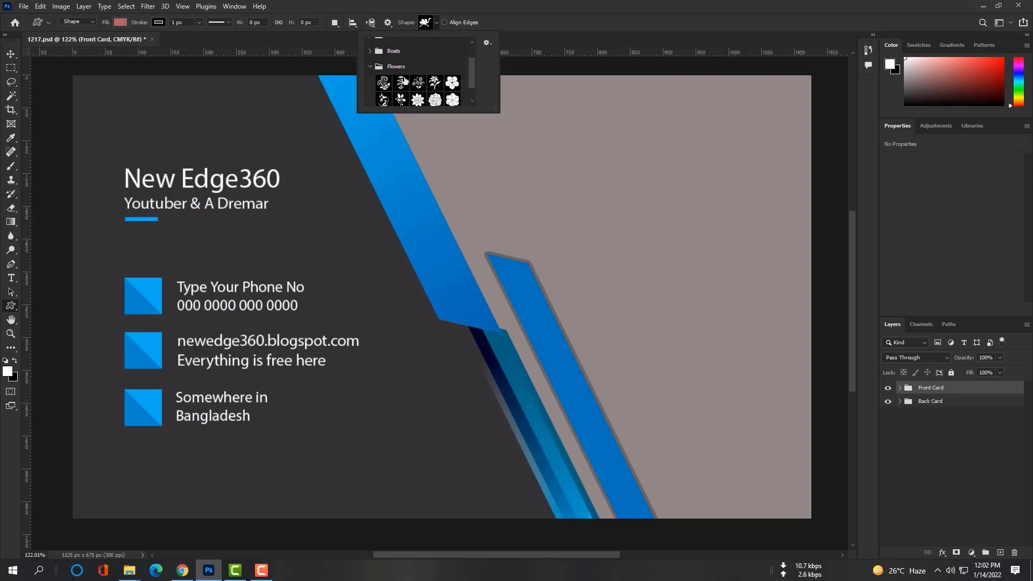
click(368, 67)
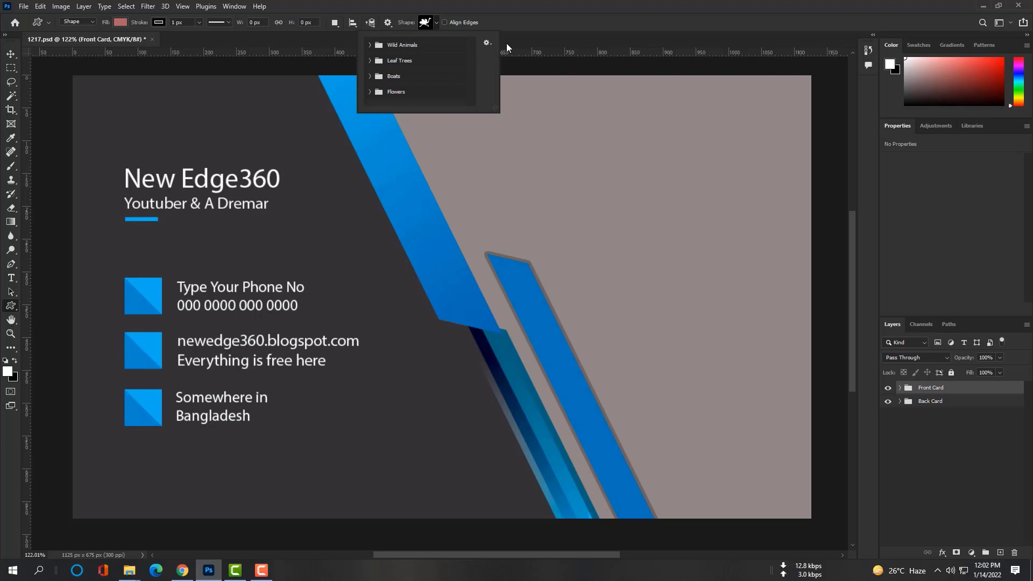
click(488, 43)
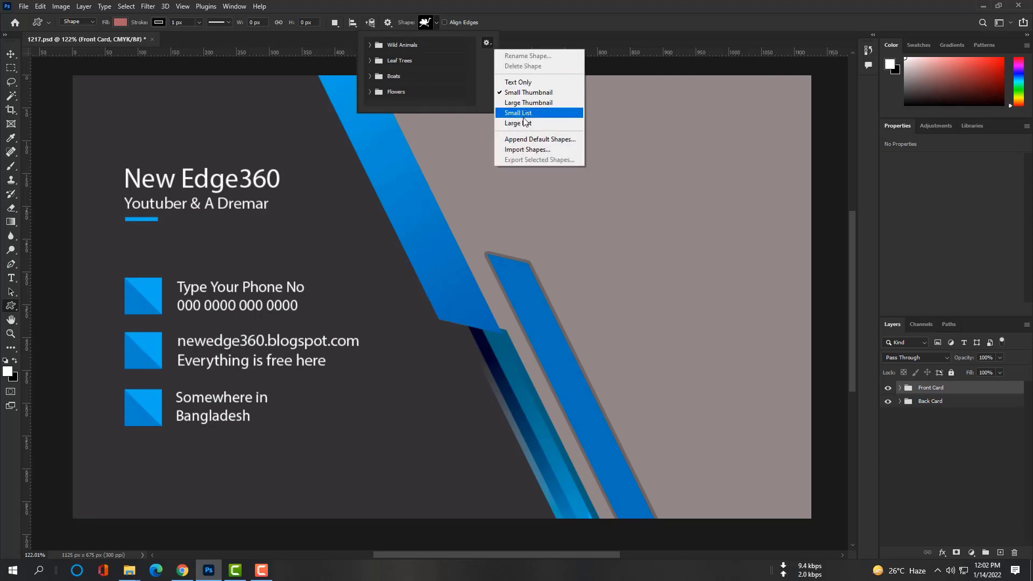
Step: Import Shapes from G:\01 New Edge360 Photoshop Tutorial\01 Images\Shapes\map-pin-icons-Shapes4FREE.csh
click(522, 147)
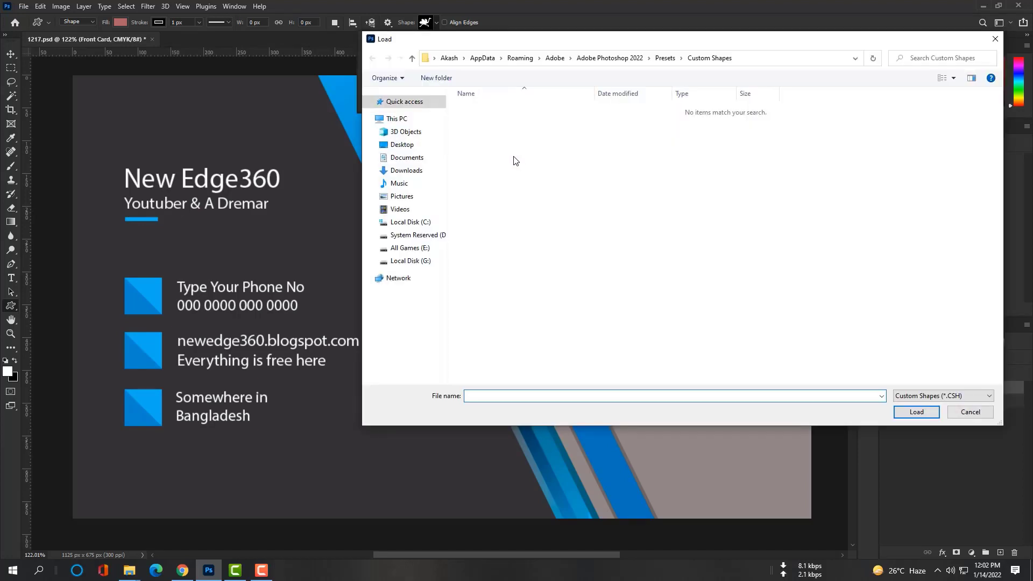
click(410, 262)
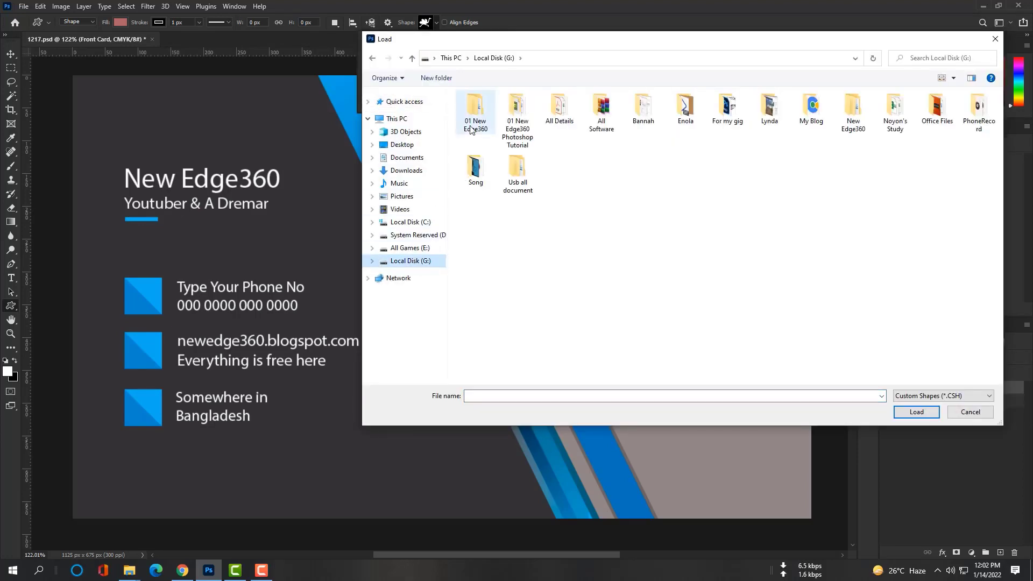
double_click(516, 117)
double_click(520, 105)
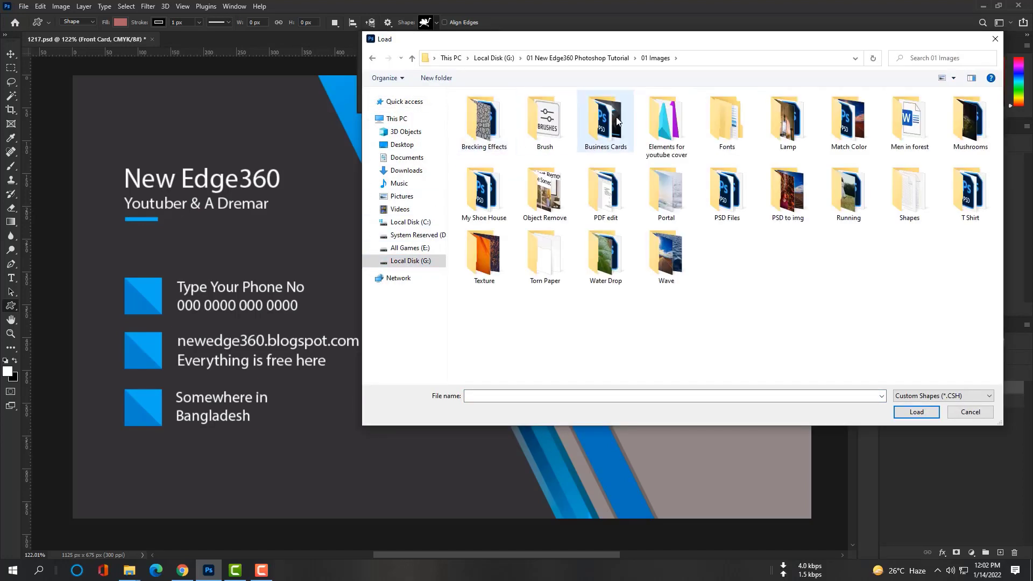
double_click(913, 192)
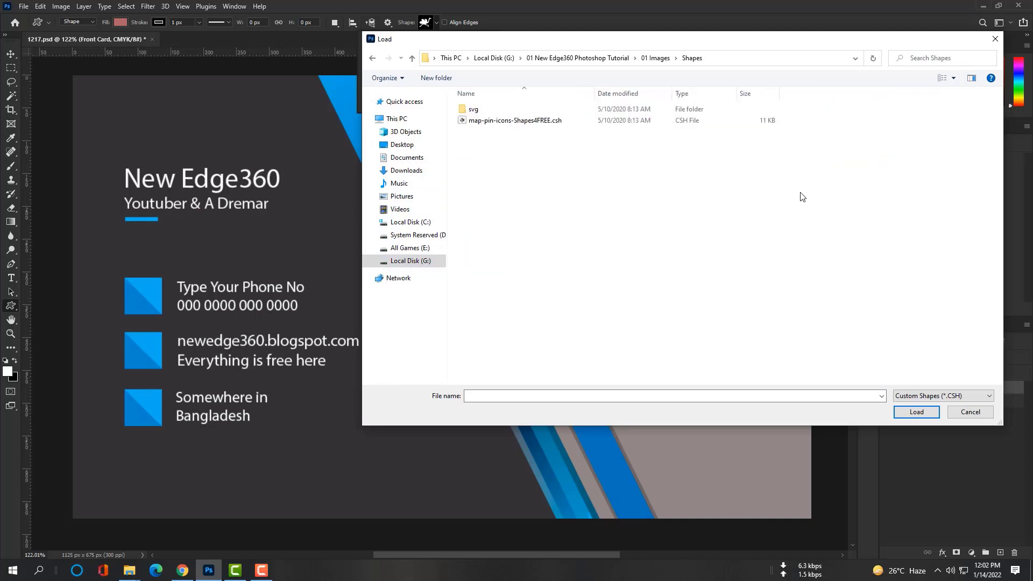
click(483, 123)
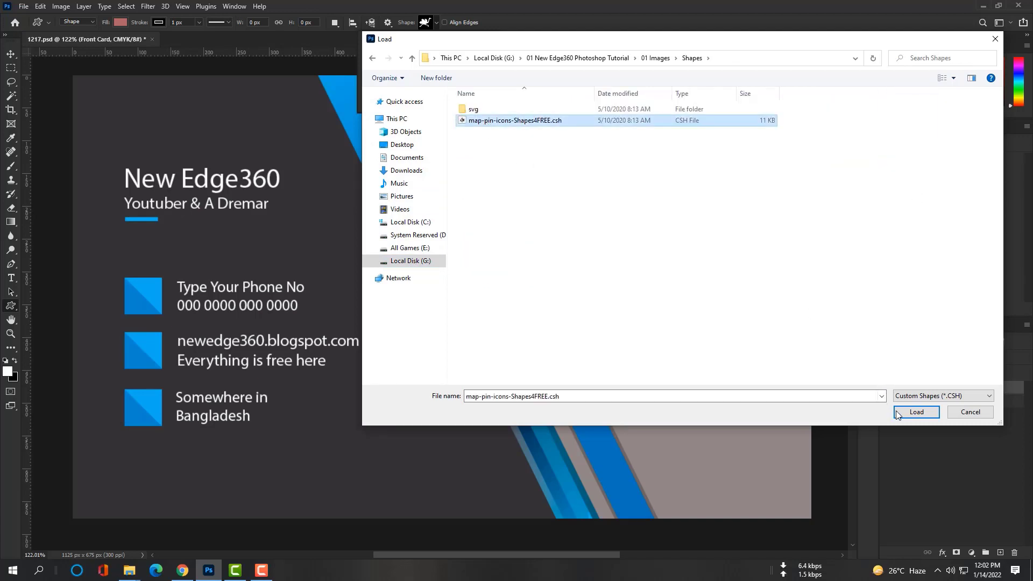
click(915, 412)
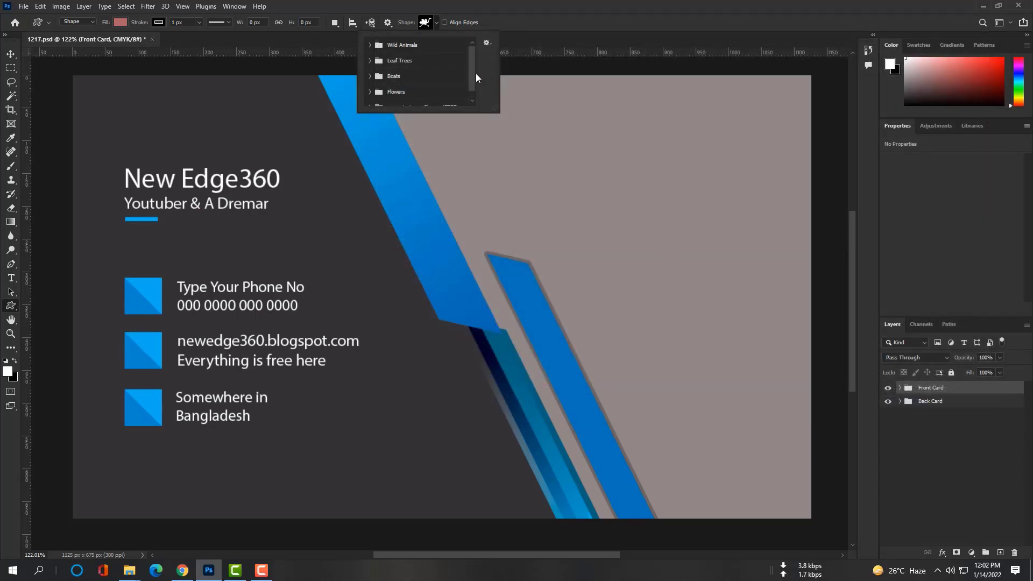
Step: Pick the second pin from the map-pin-icons-Shapes4FREE group and draw it small over the bottom blue square
scroll(473, 76, down, 1)
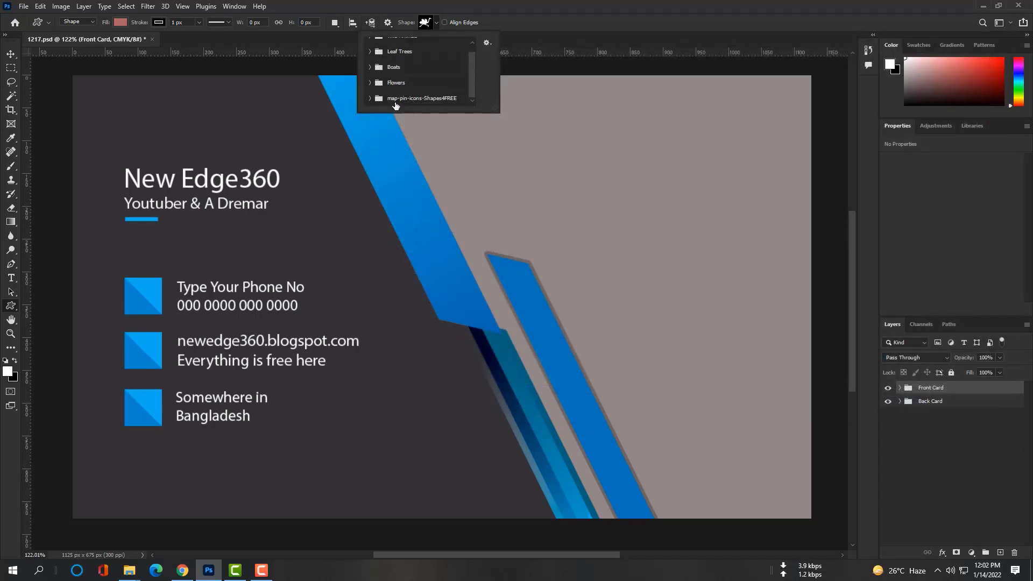
click(370, 99)
scroll(471, 99, down, 2)
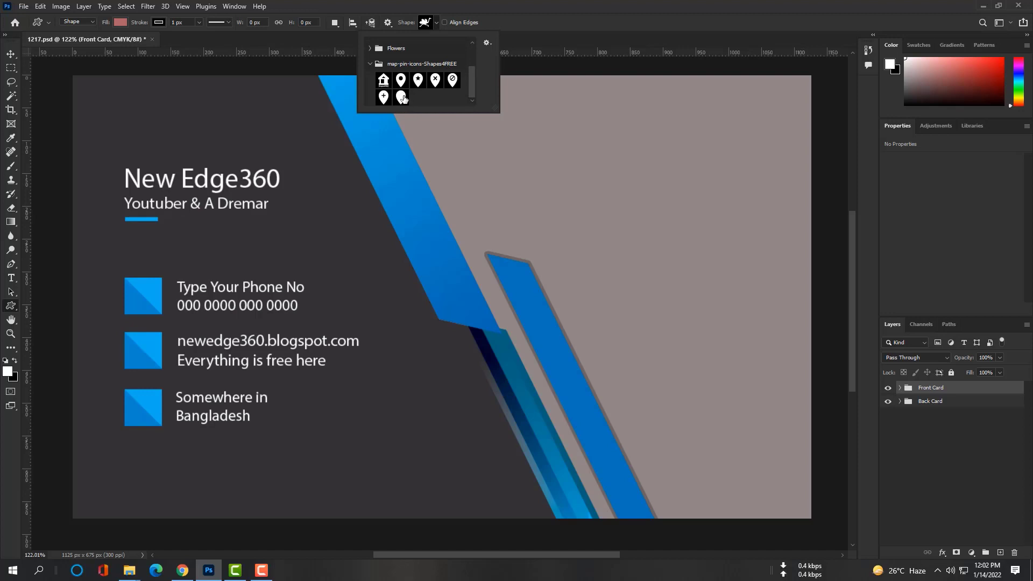
click(400, 81)
drag(134, 397, 170, 436)
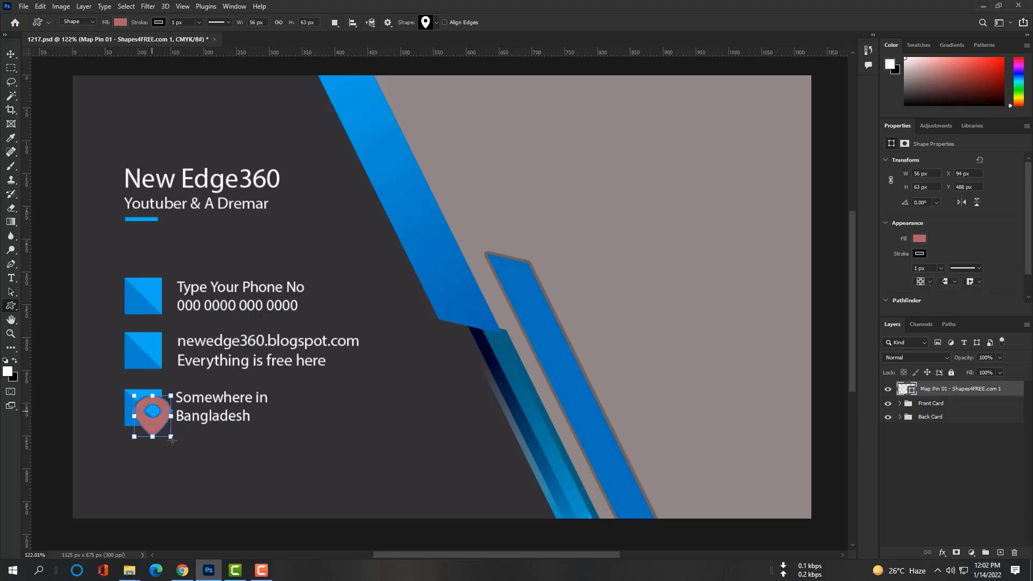
drag(171, 436, 154, 425)
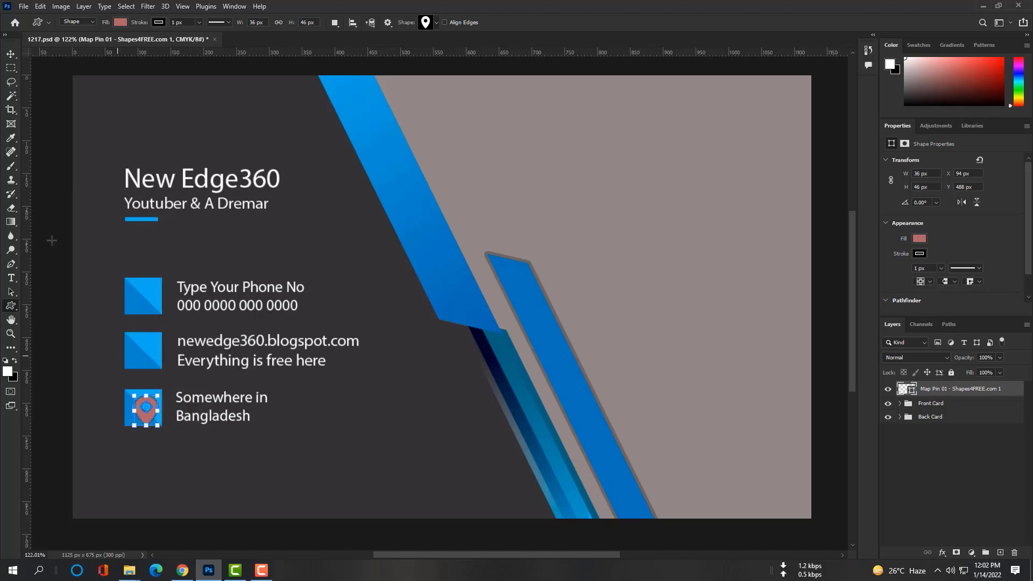
Step: Centre the pin in the bottom blue square beside the Bangladesh address with the Move tool
click(11, 56)
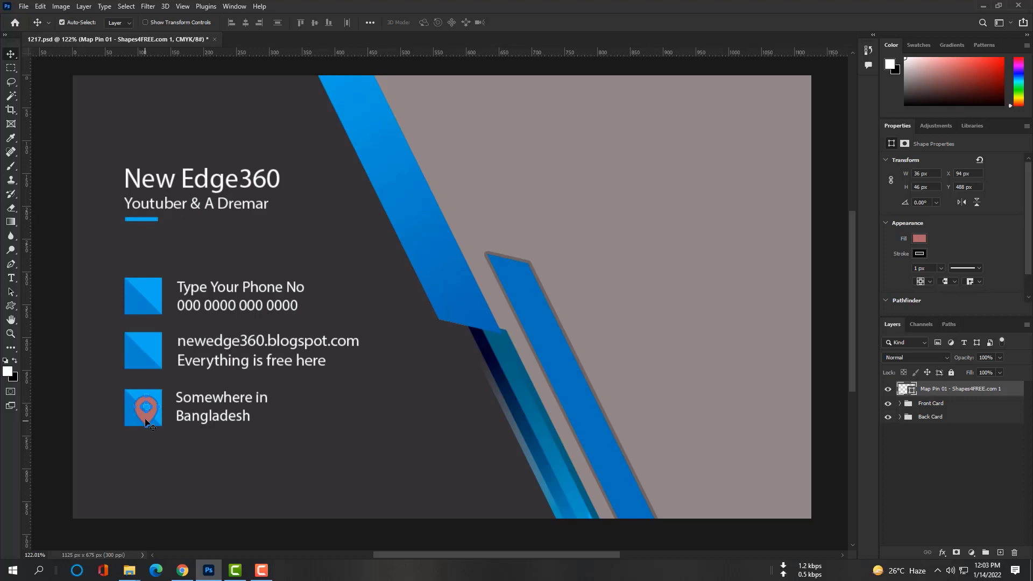
drag(145, 421, 145, 418)
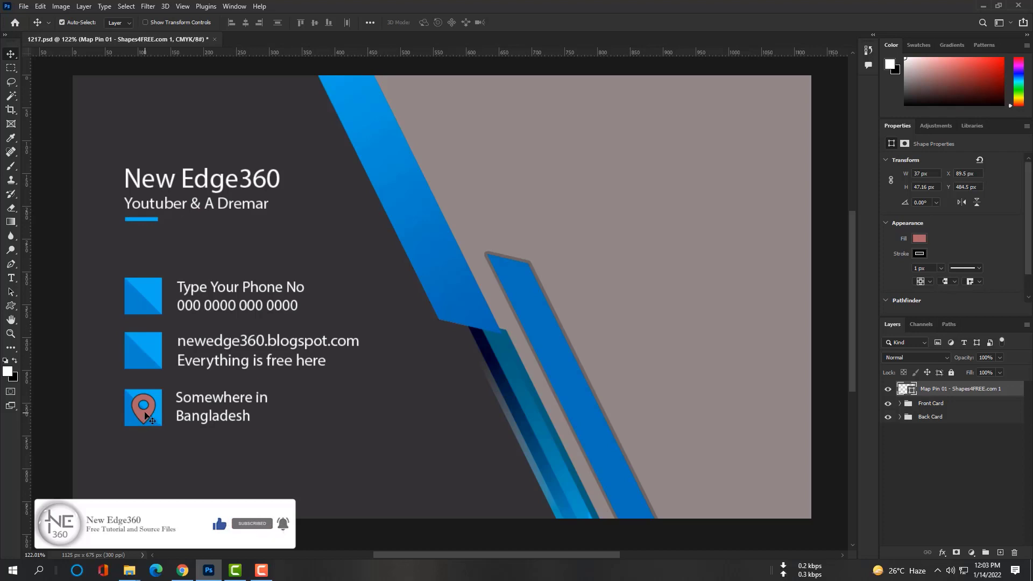
drag(145, 412, 146, 415)
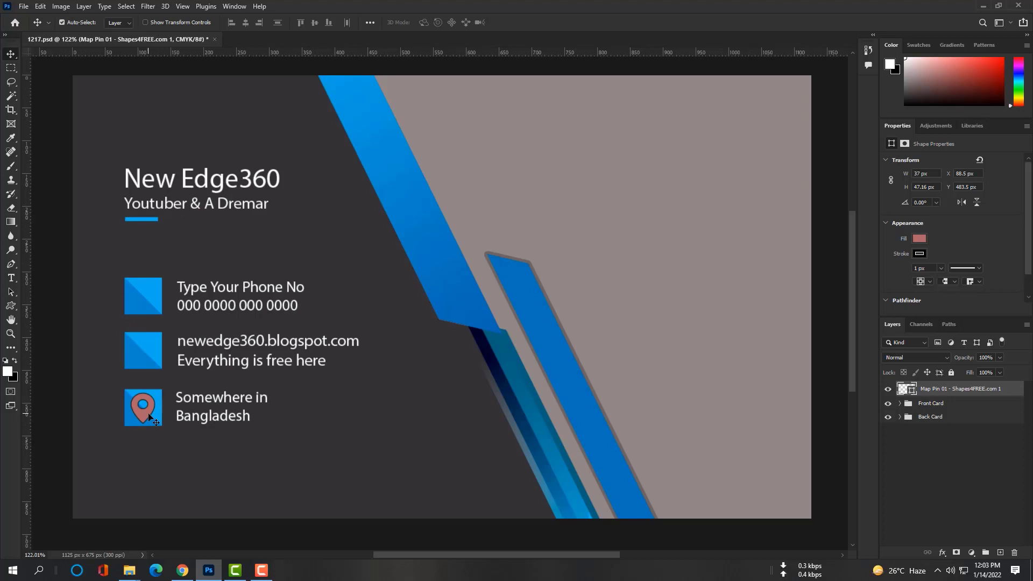
Step: Set the map pin's fill to white from Recently Used Colors, then switch back to Chrome
click(918, 239)
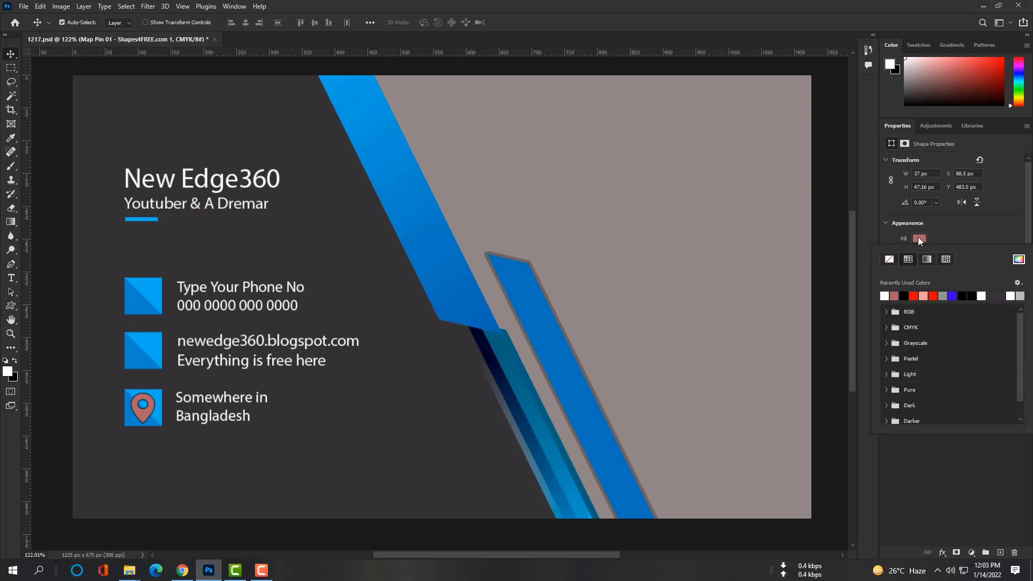
click(885, 295)
click(919, 239)
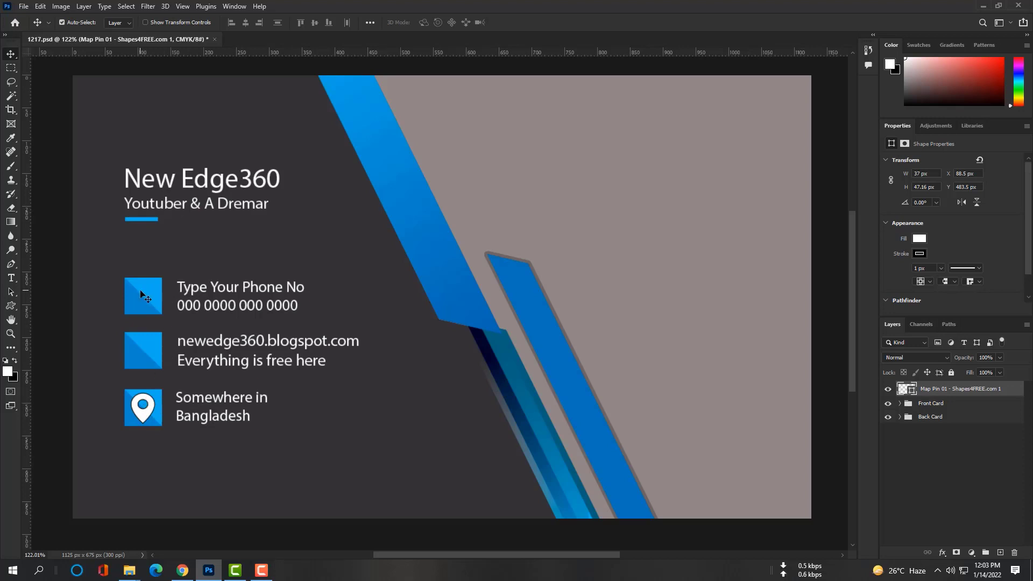
click(183, 569)
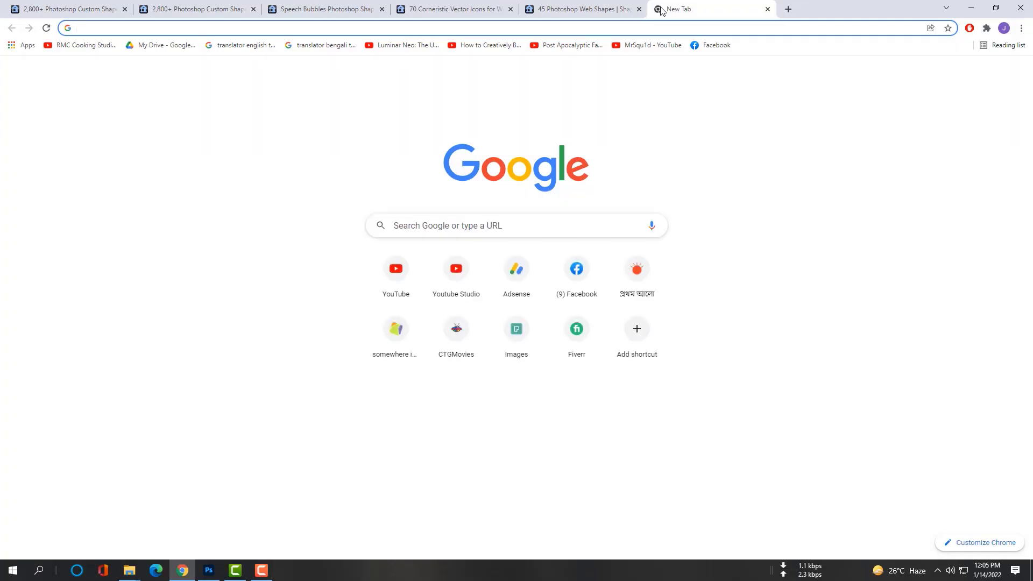
Step: Google 'Photoshop phone button' and open the all-free-download.com phone icons result in a new tab
text(Photoshop )
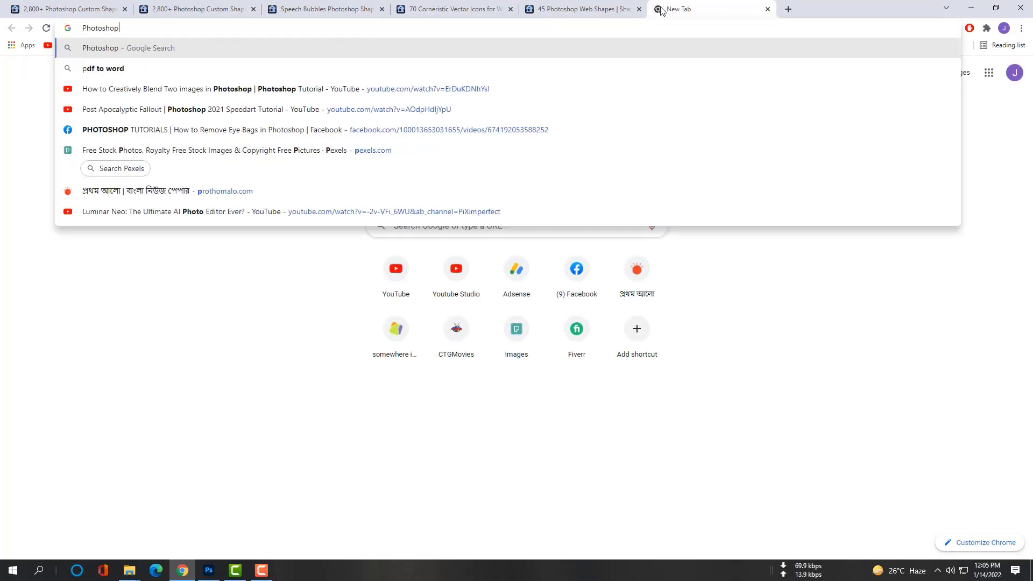
text(phone)
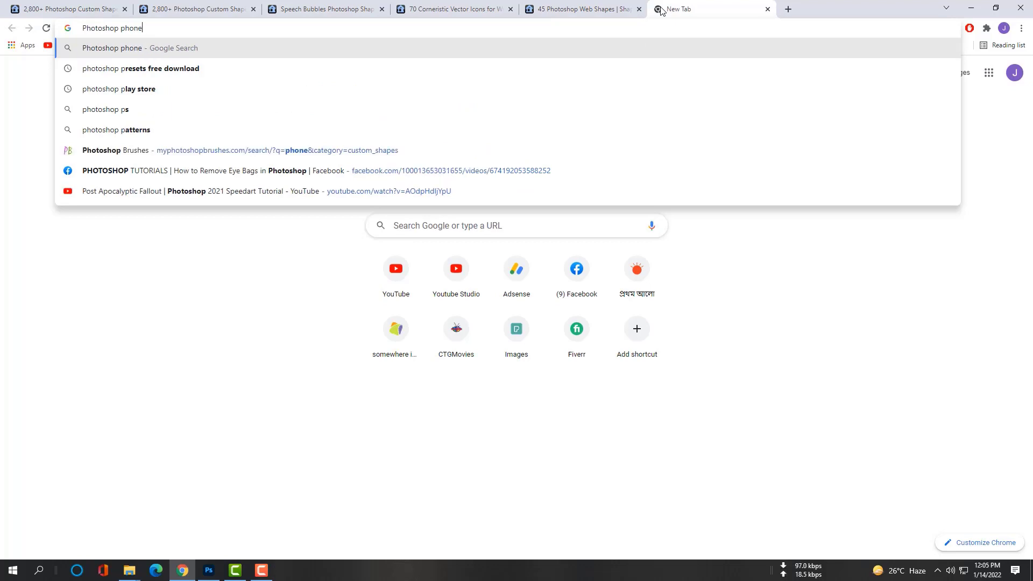
text( button)
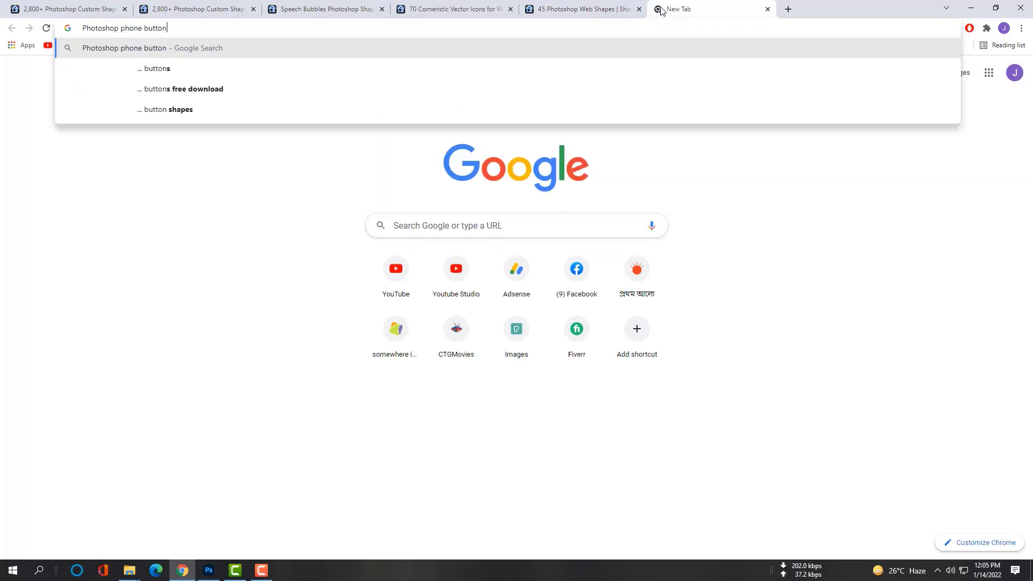
key(Return)
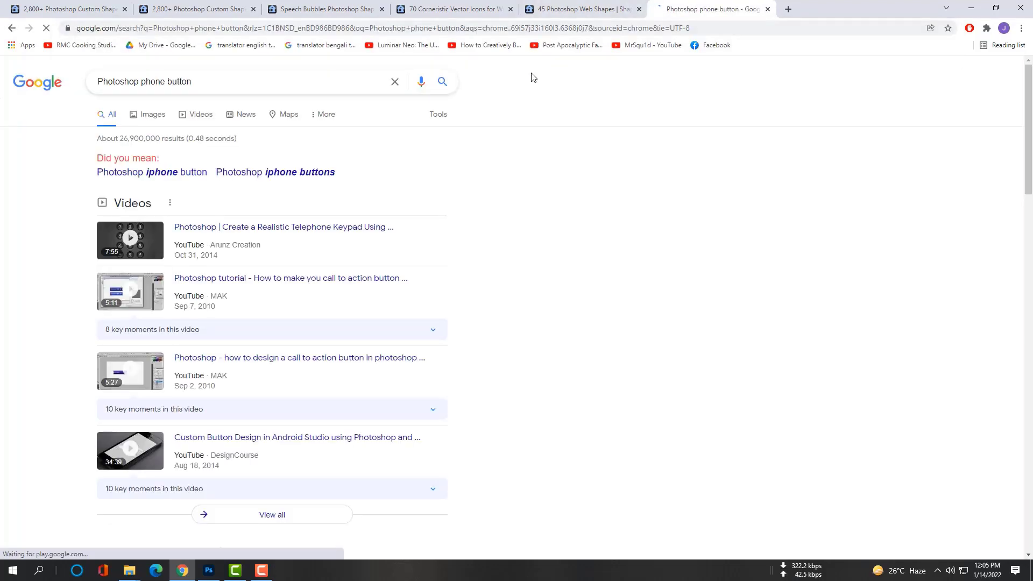
scroll(437, 157, down, 8)
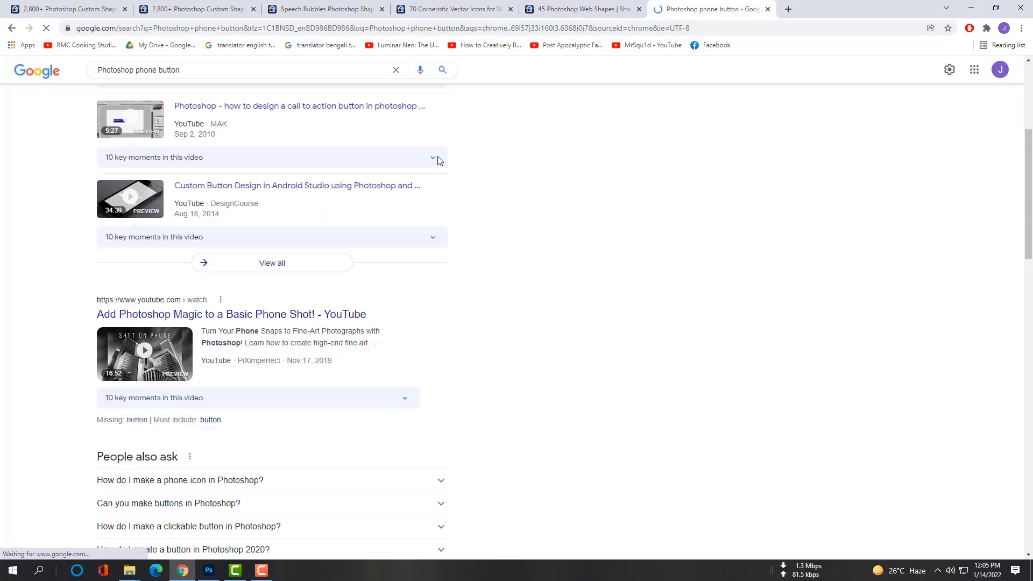
scroll(317, 240, down, 2)
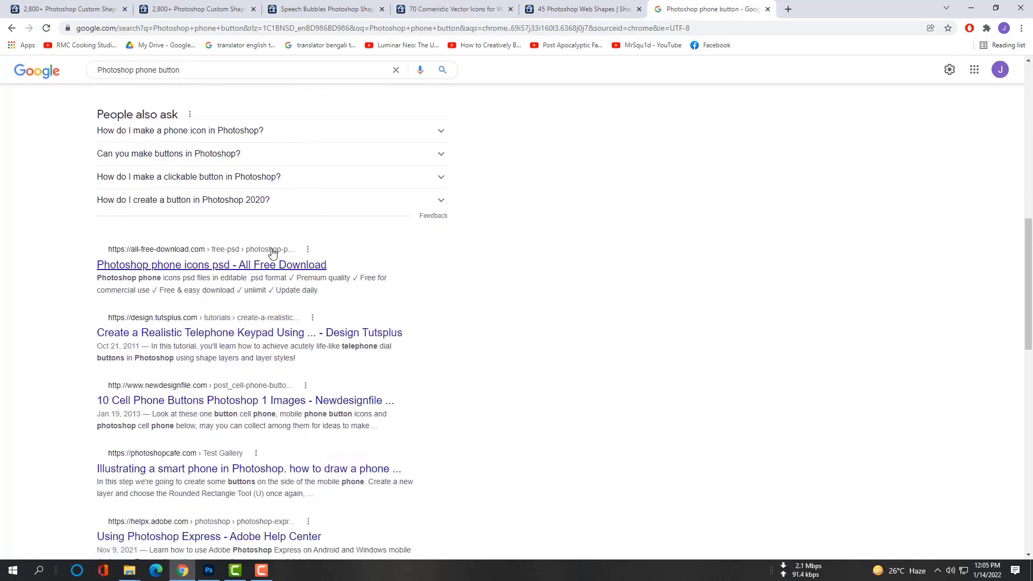
right_click(264, 264)
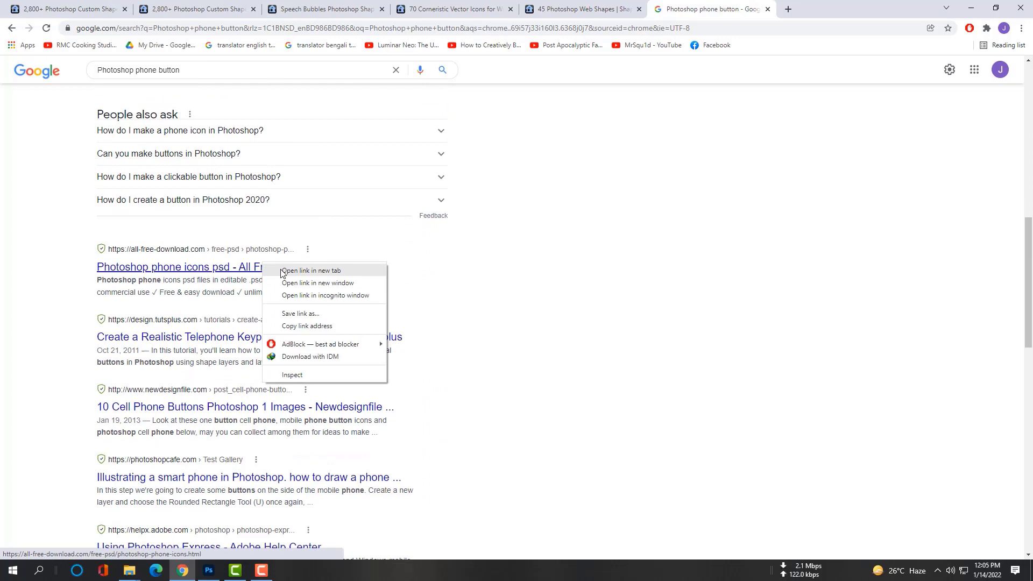
click(311, 271)
Step: Download the Simple Icon Set into G:\01 New Edge360 Photoshop Tutorial\01 Images\Shapes through IDM
click(807, 3)
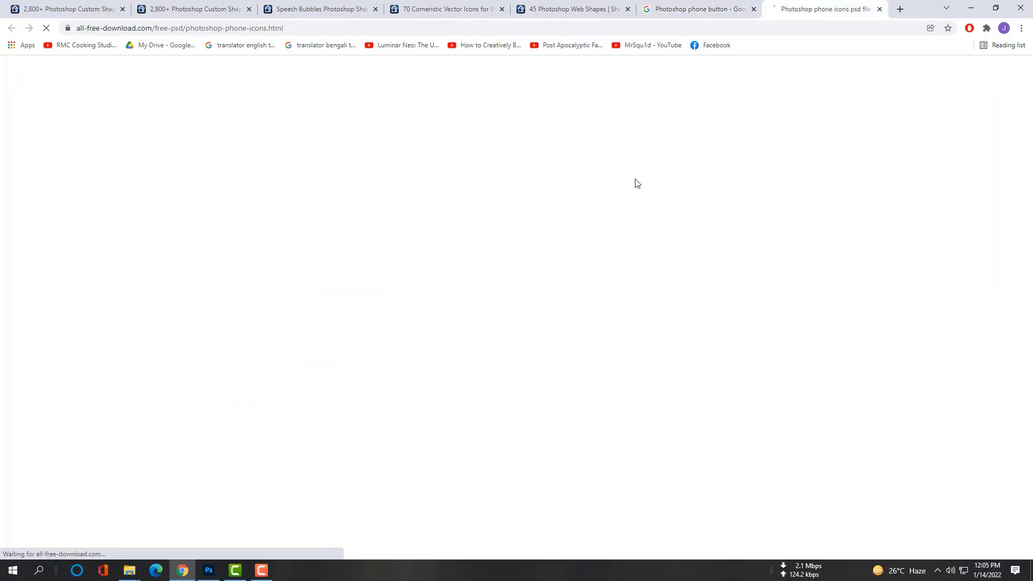
scroll(538, 258, down, 5)
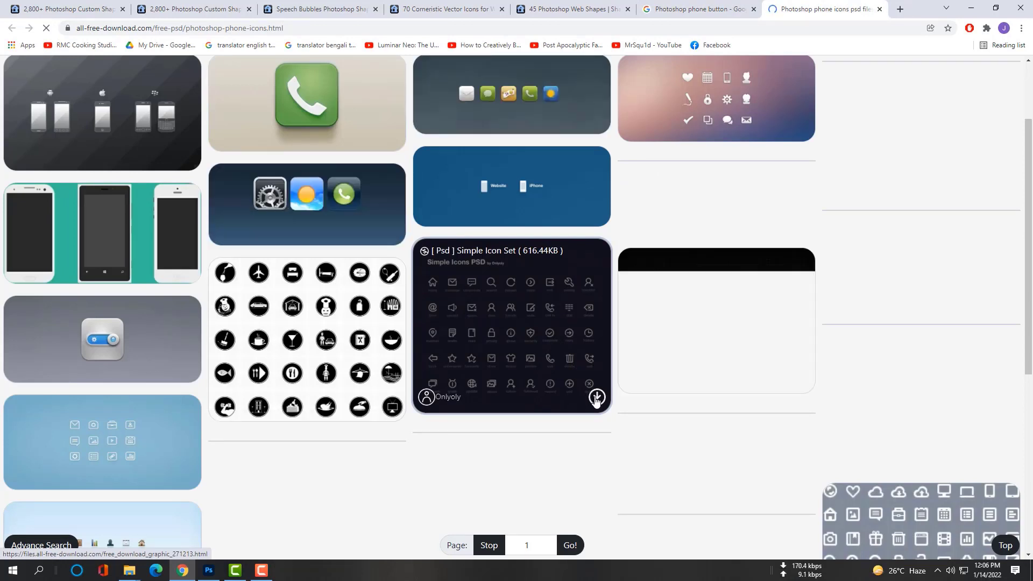
click(596, 397)
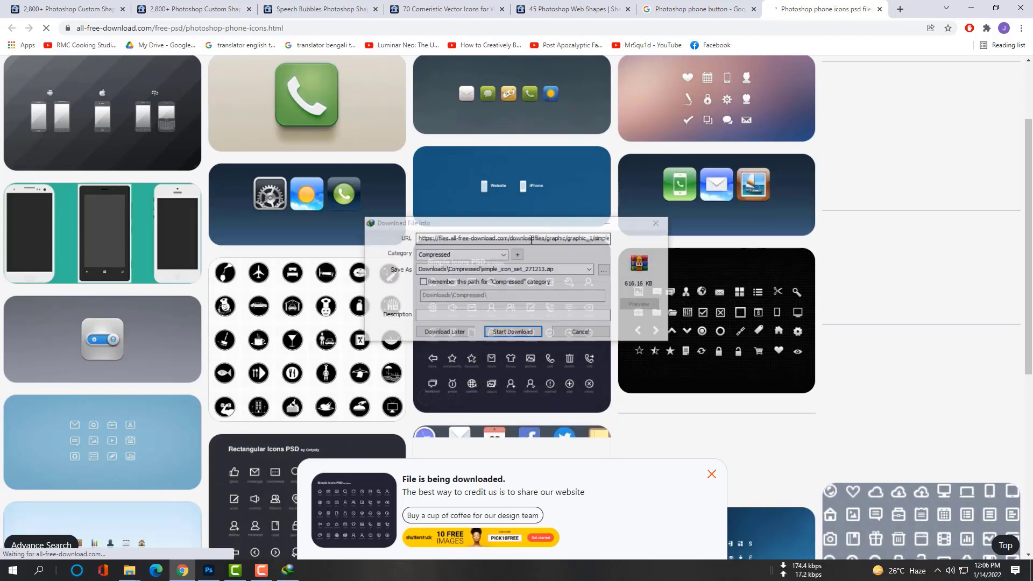
click(605, 269)
scroll(398, 301, down, 3)
click(402, 351)
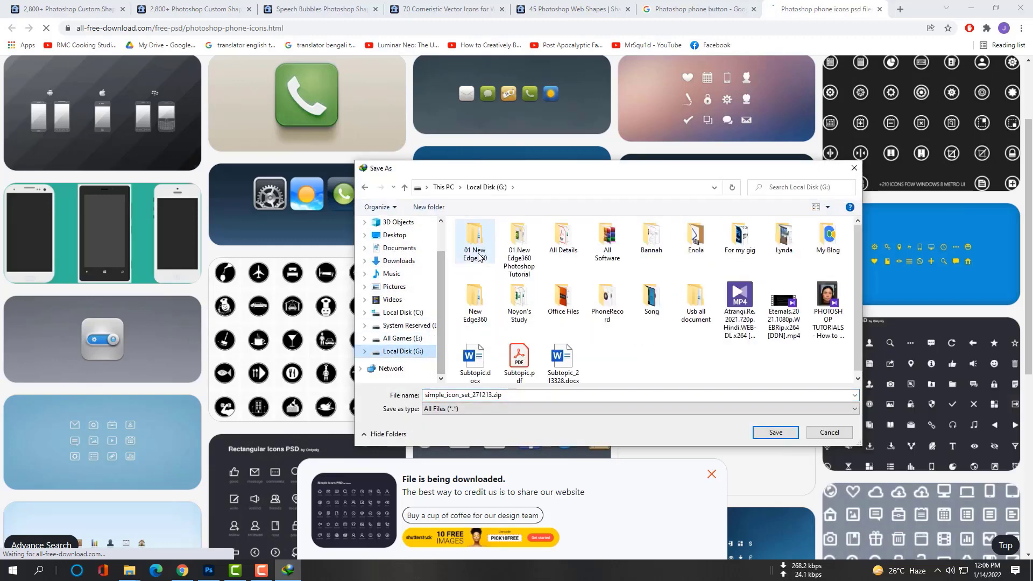
double_click(519, 244)
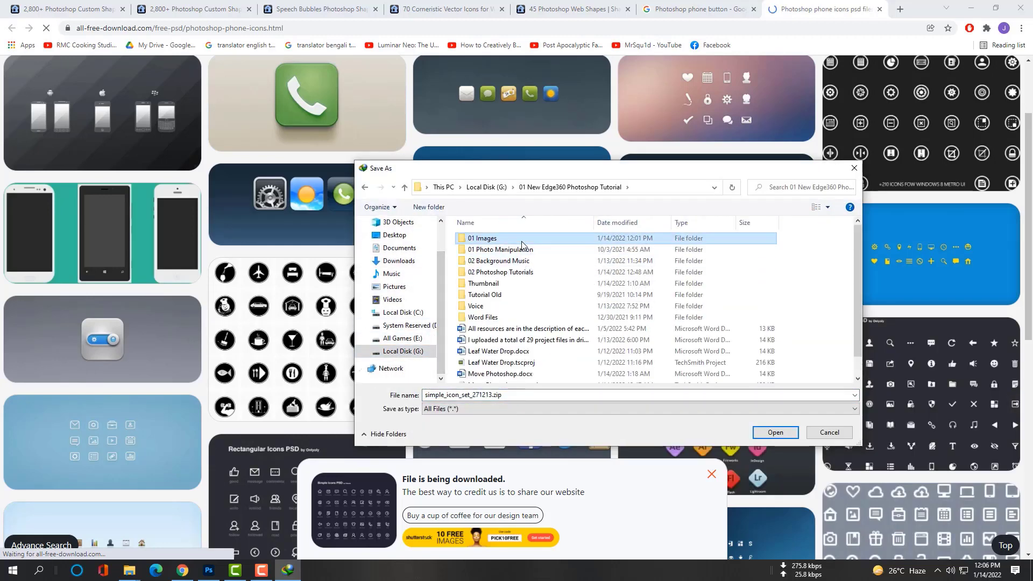
double_click(521, 243)
scroll(699, 323, down, 2)
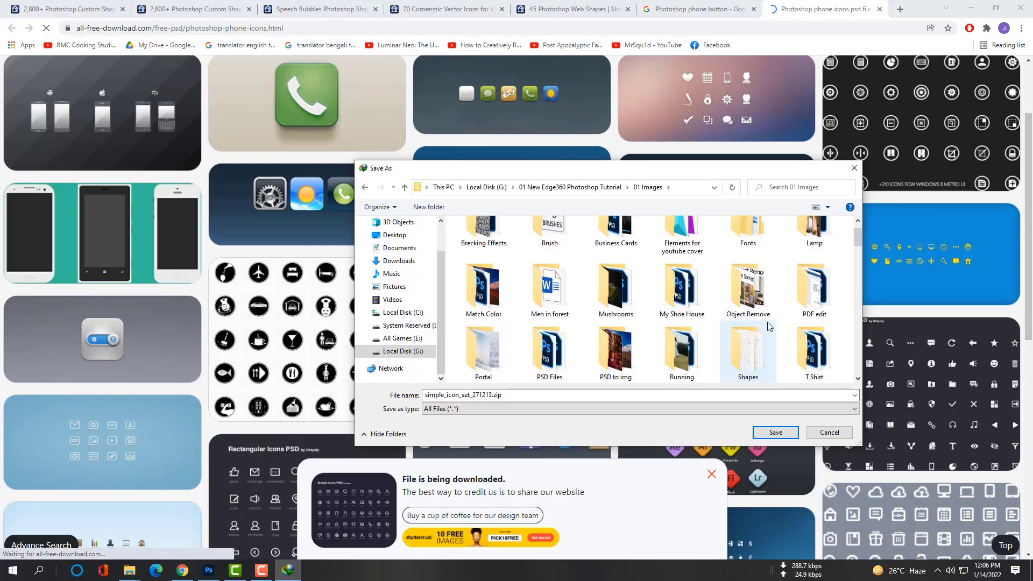
double_click(744, 355)
click(775, 432)
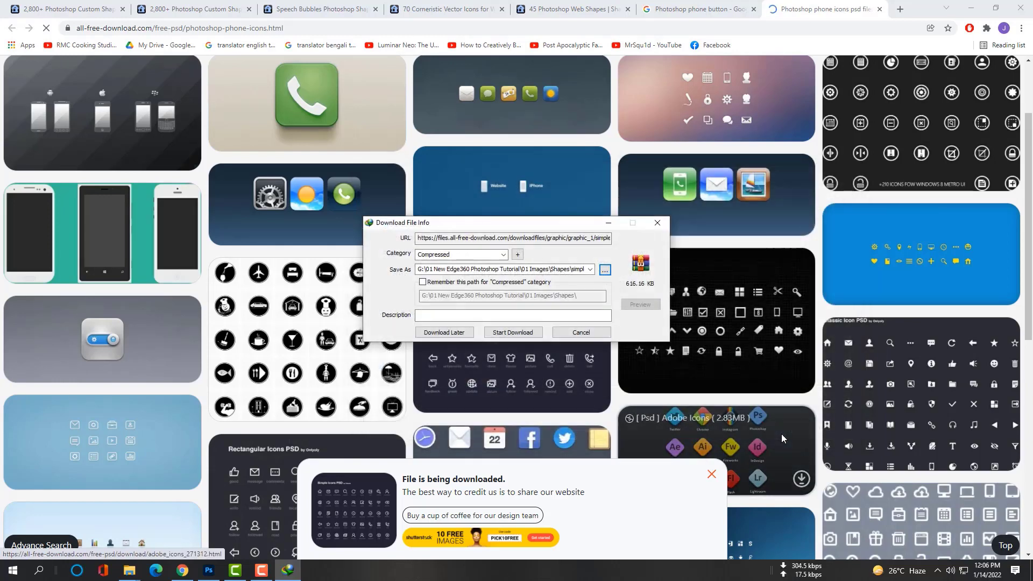
click(513, 331)
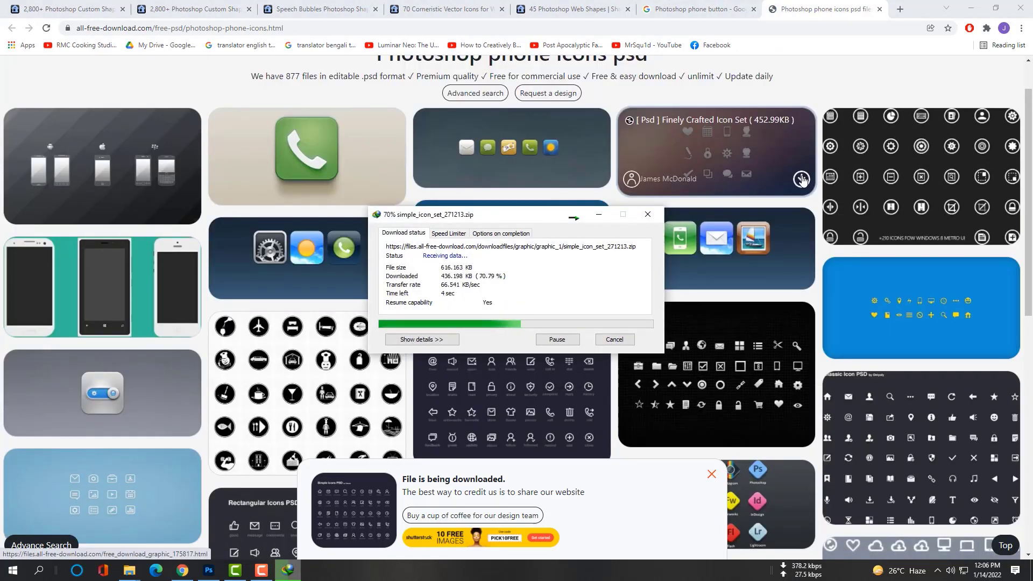
Step: Dismiss the ad popup and download finely_crafted_icon_set_175817.zip into the same Shapes folder
click(801, 181)
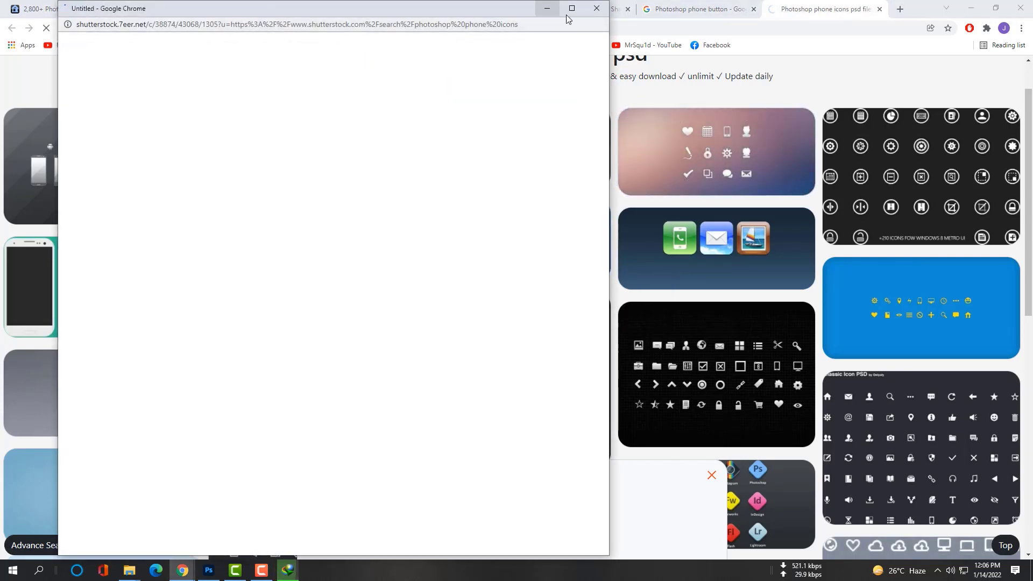
click(597, 8)
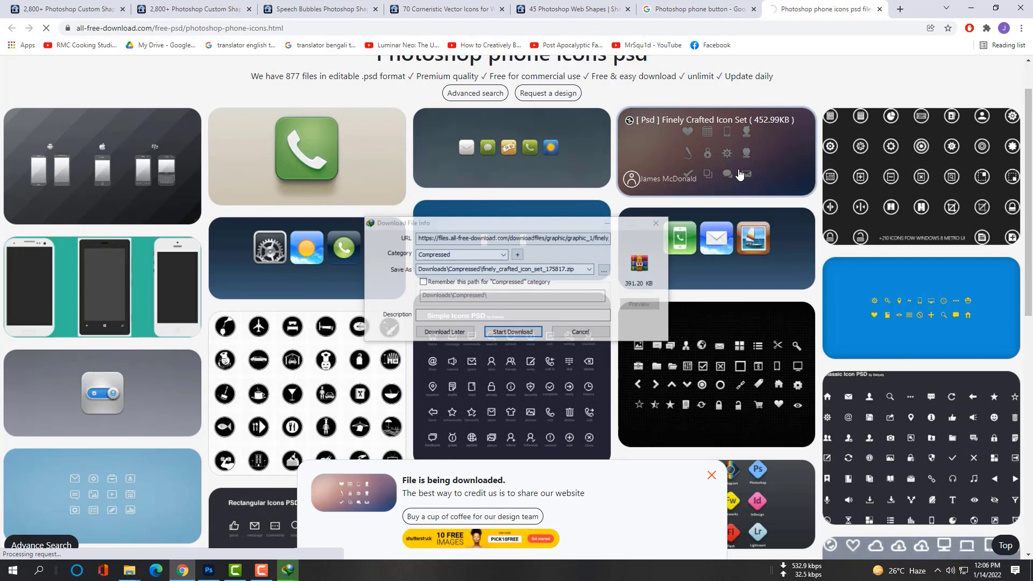
click(613, 253)
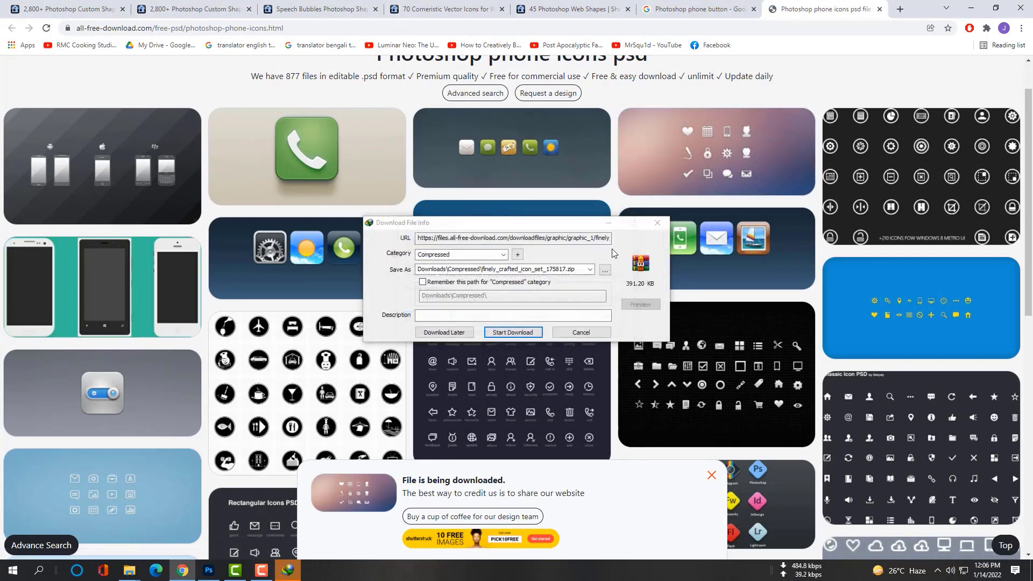
click(604, 270)
scroll(397, 301, down, 5)
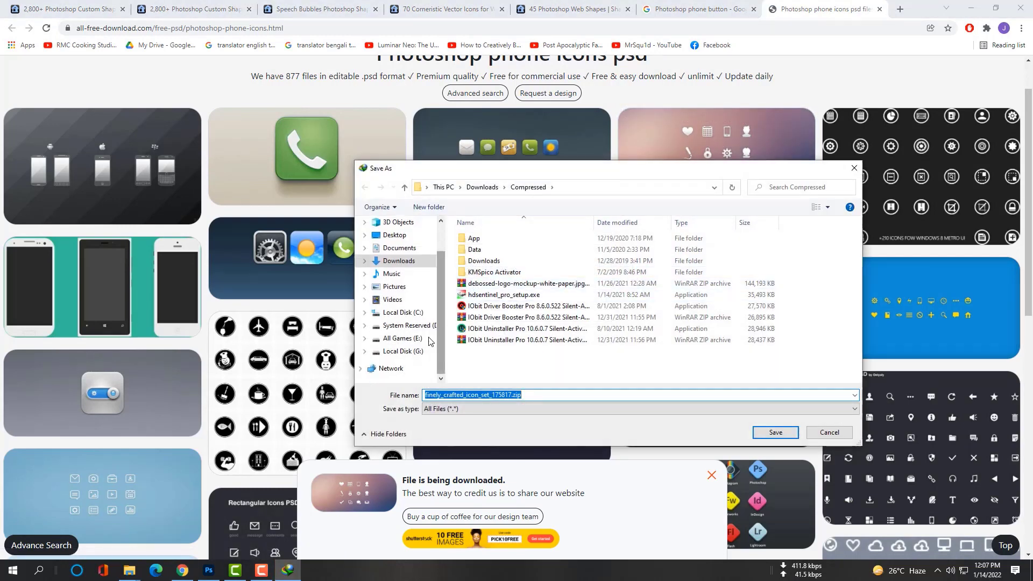
click(403, 350)
double_click(518, 247)
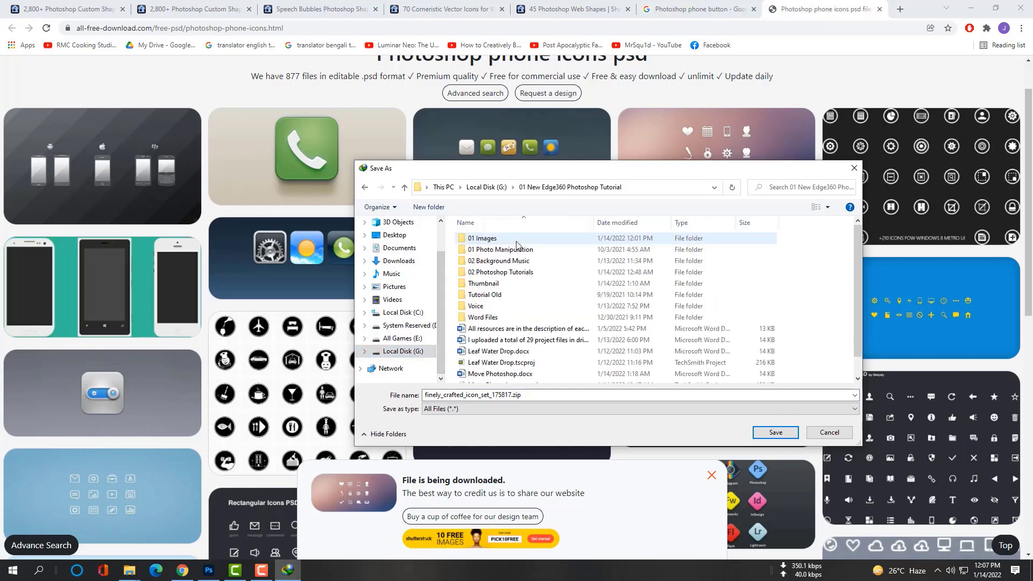
double_click(538, 239)
scroll(678, 322, down, 2)
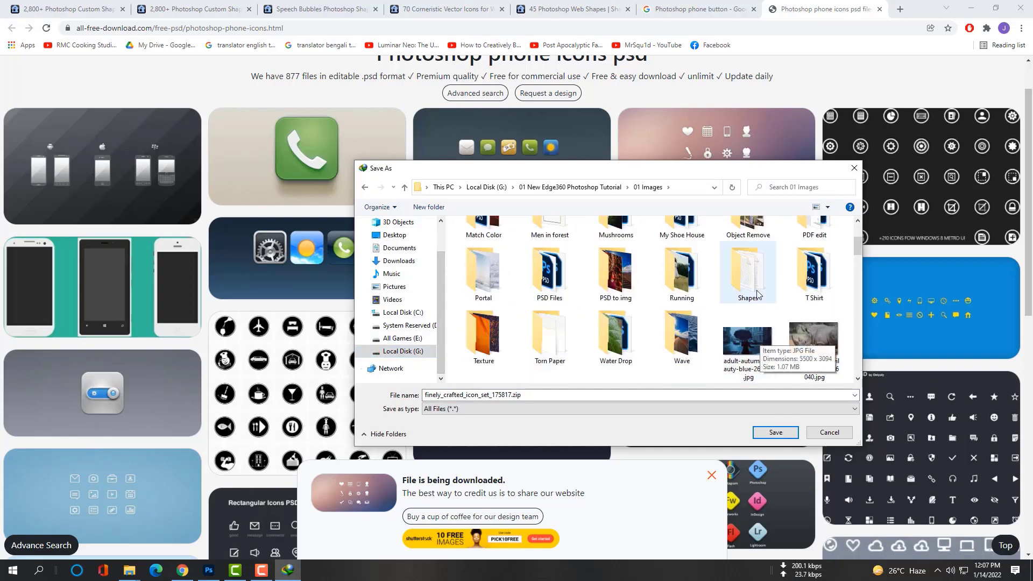
double_click(748, 266)
click(774, 432)
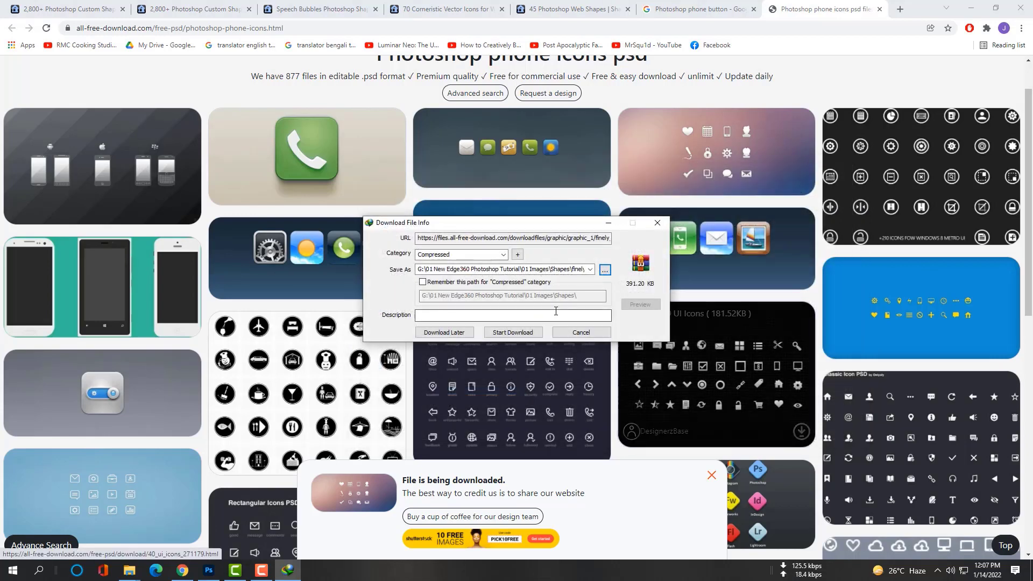
click(516, 332)
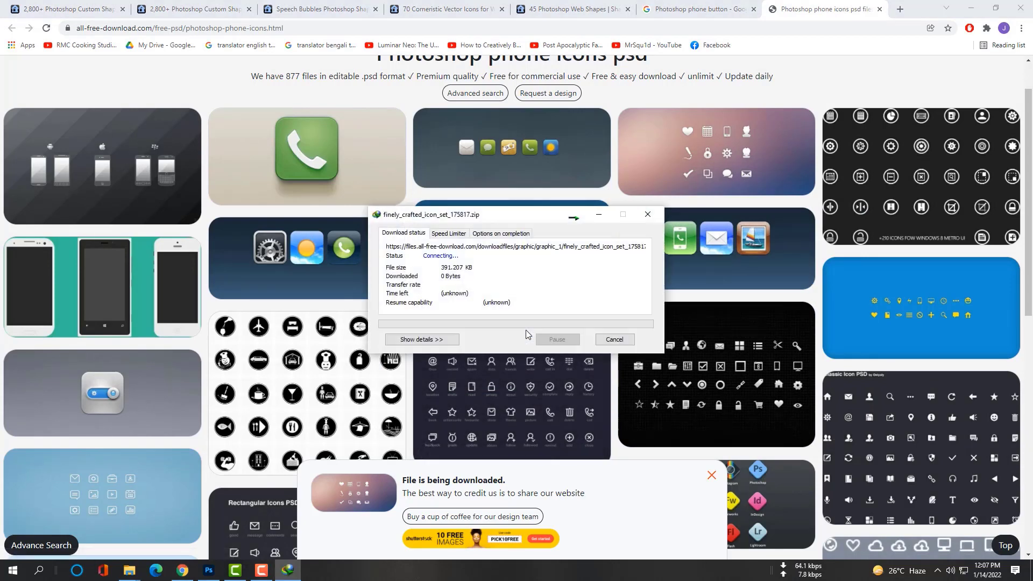
Step: Delete the old map pin .csh file, license.txt, how-to-install.txt and the svg folder from Shapes
mouse_move(129, 570)
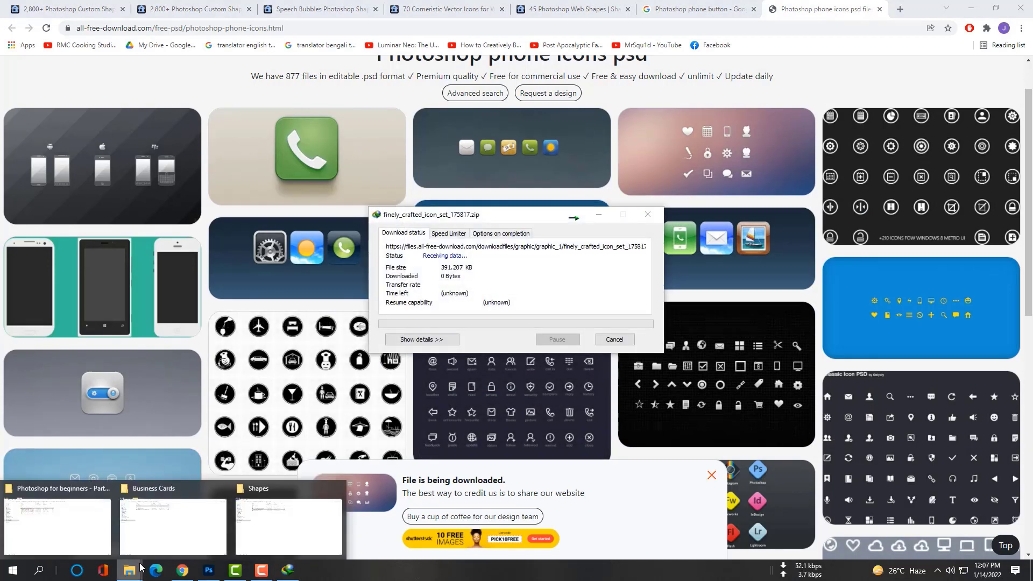
click(259, 518)
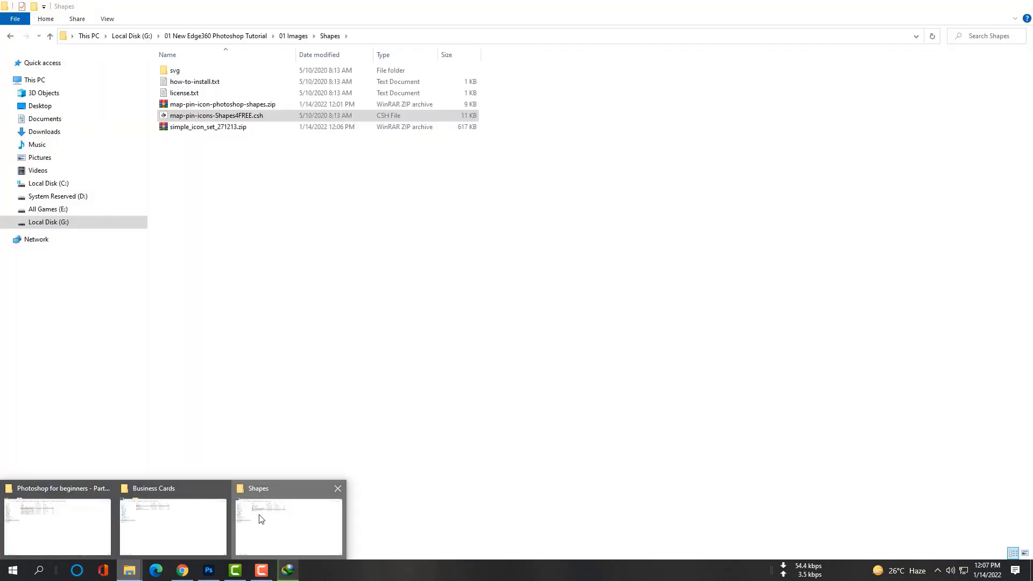
click(202, 107)
click(208, 115)
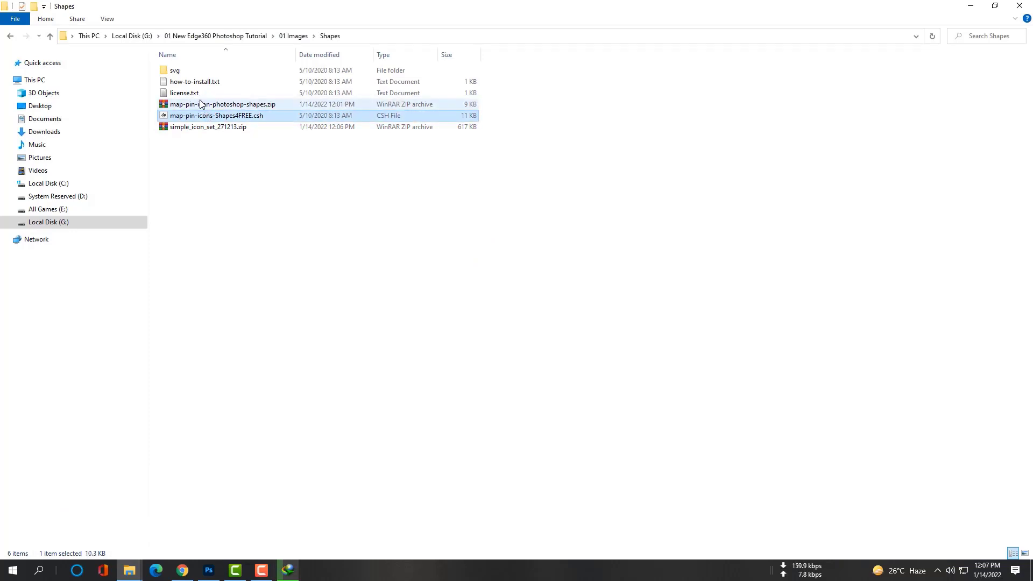
key(Delete)
click(194, 94)
key(Delete)
click(200, 84)
key(Delete)
click(199, 72)
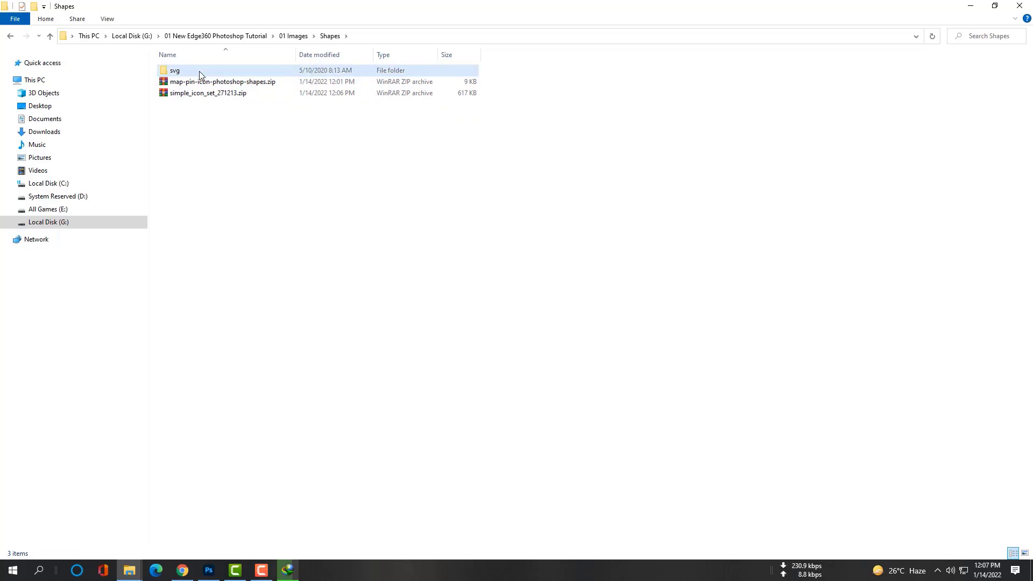
key(Delete)
Step: Extract simple_icon_set_271213.zip here to get simple-icon-psd-onlyoly.psd and dismiss the download notice
click(205, 84)
right_click(229, 87)
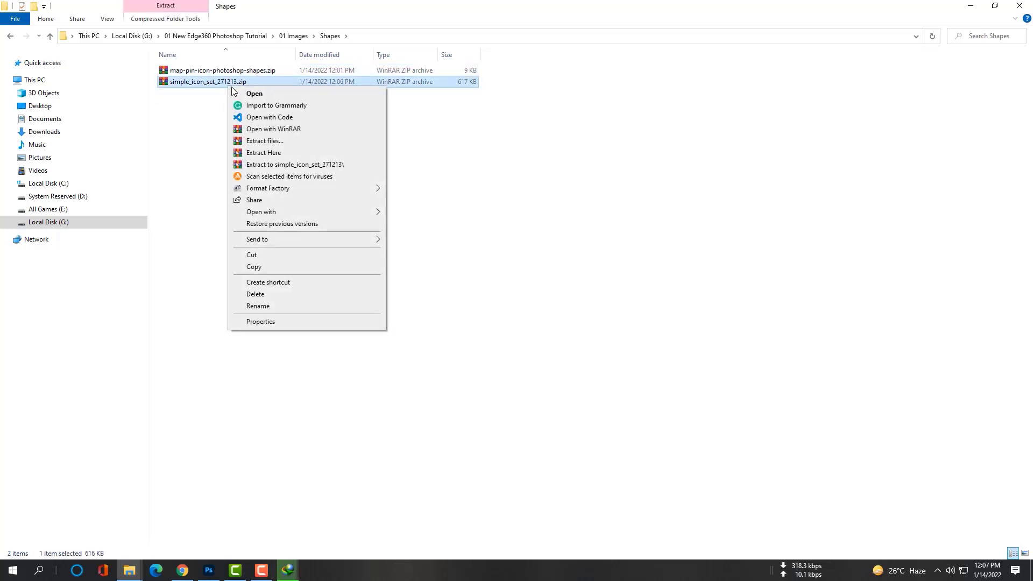
click(258, 154)
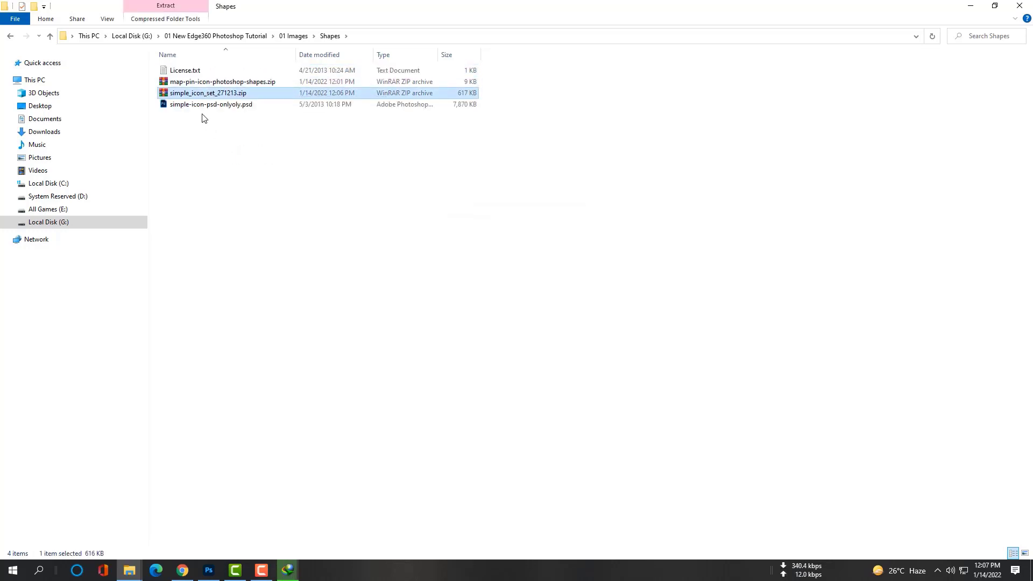
click(203, 105)
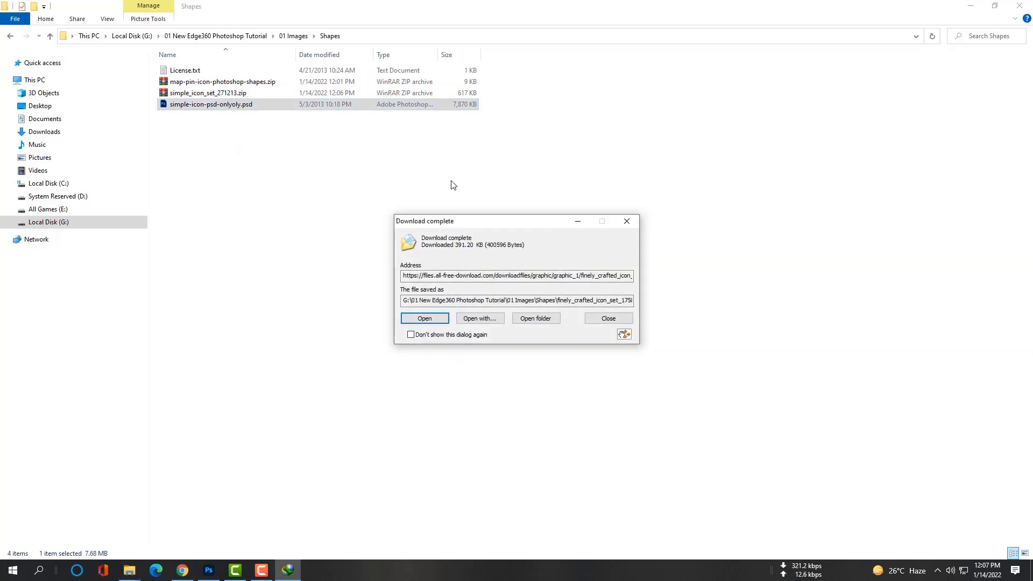
click(627, 221)
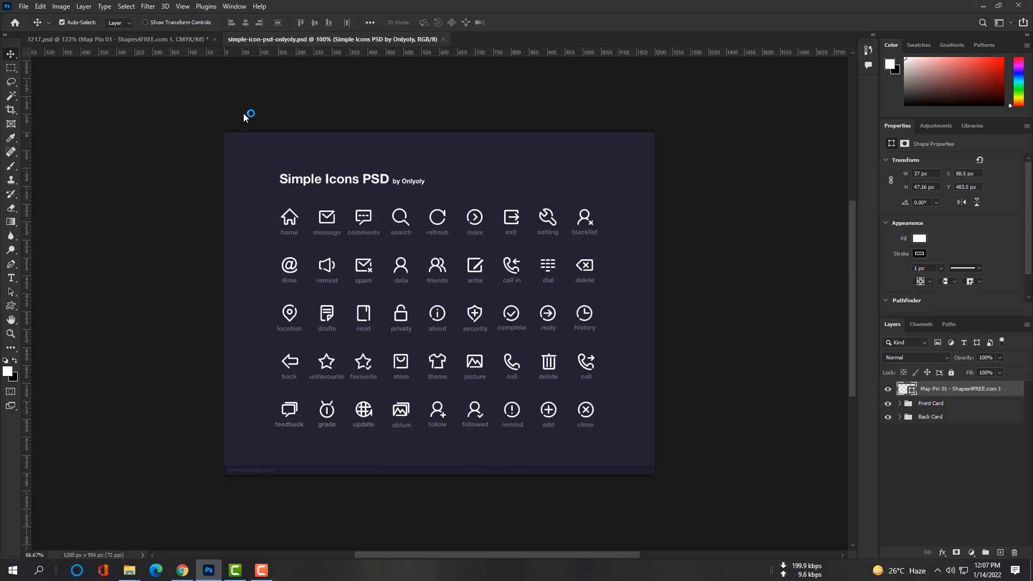
Step: Drag the white call icon from the simple icons sheet onto the card's phone square
mouse_move(288, 220)
mouse_down()
mouse_move(295, 208)
mouse_move(296, 219)
mouse_up()
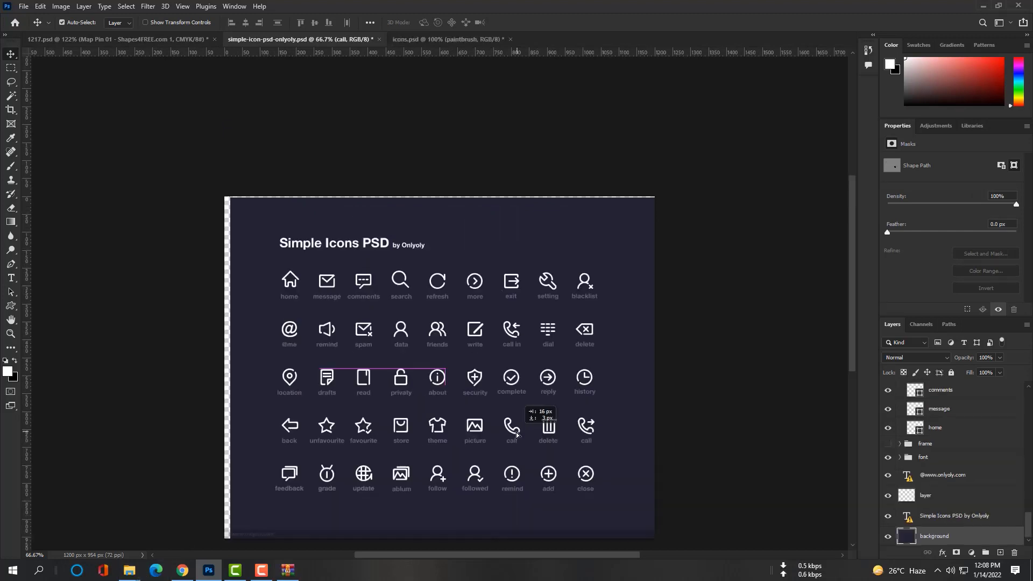
drag(517, 434, 151, 303)
click(512, 435)
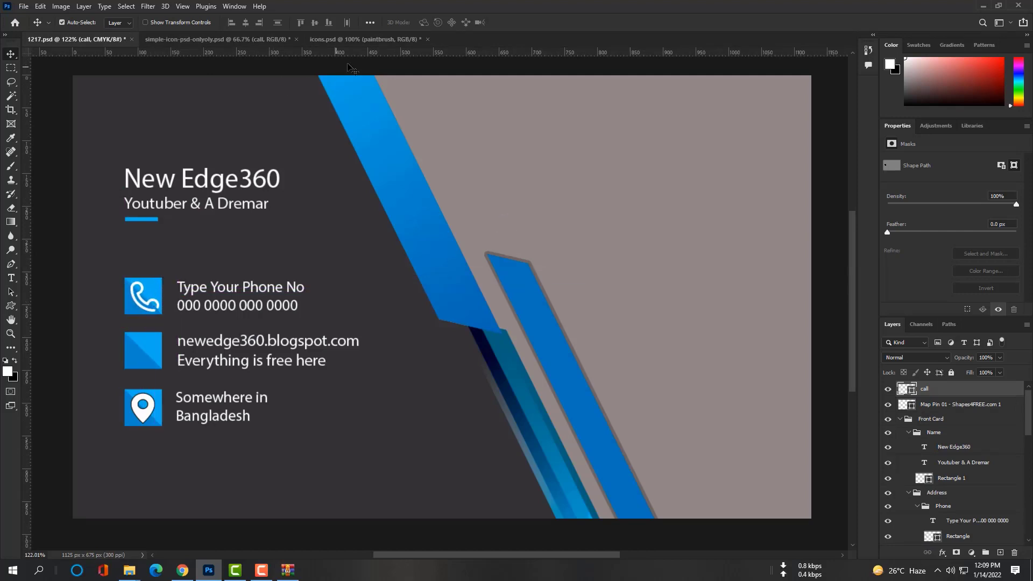
Step: Carry the globe update icon from the icon sheet over to the 1217.psd business card
click(268, 39)
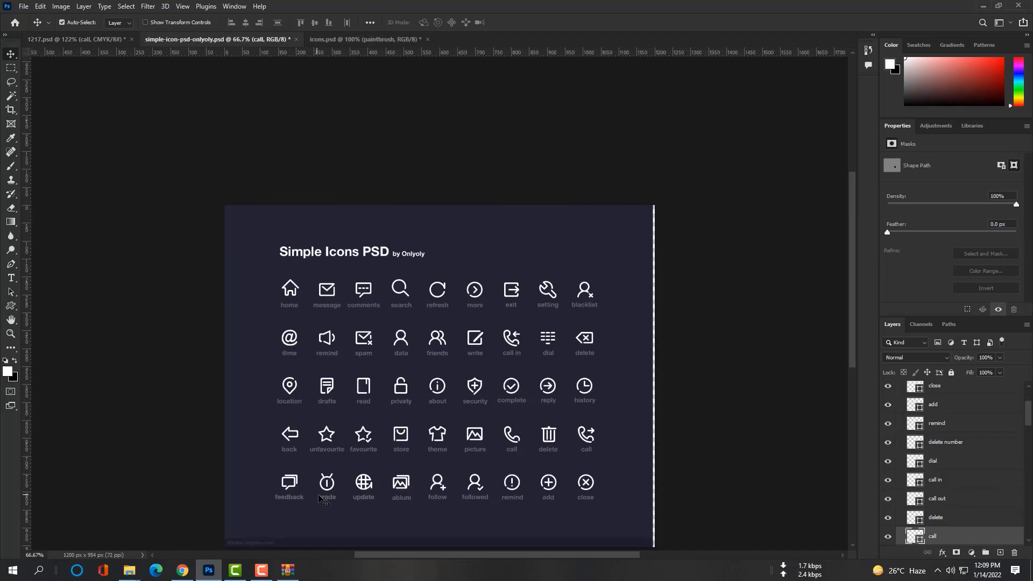
click(366, 491)
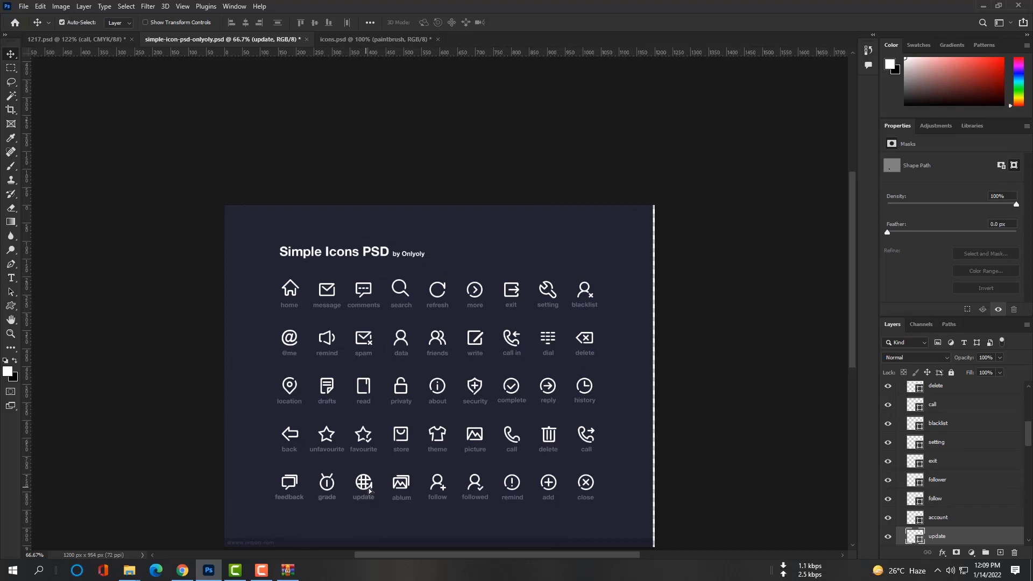
drag(369, 491, 81, 51)
Step: Drop the globe icon into the web square beside the blogspot address and select its update layer
drag(151, 310, 150, 357)
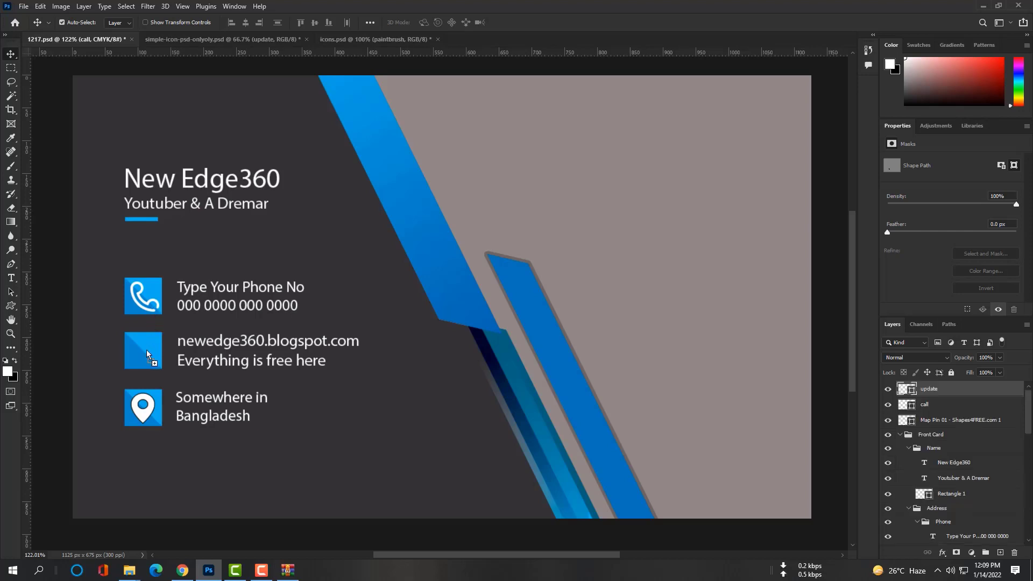
click(151, 361)
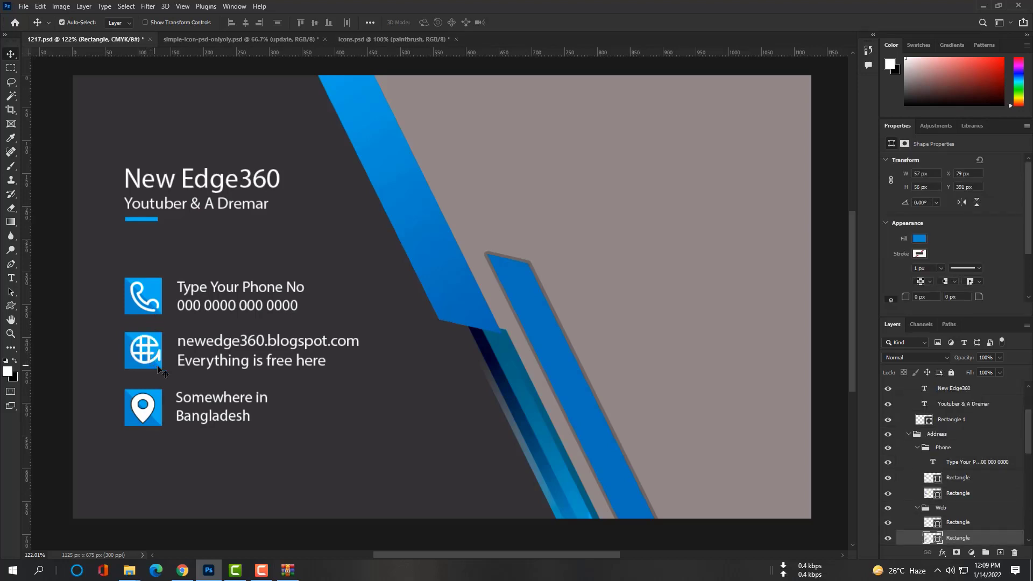
scroll(914, 399, up, 3)
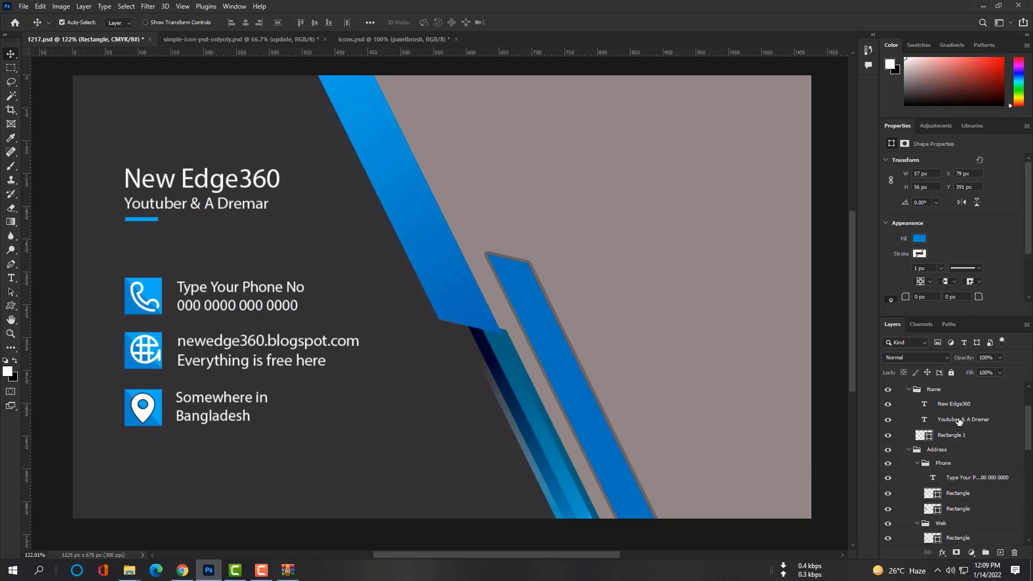
click(926, 390)
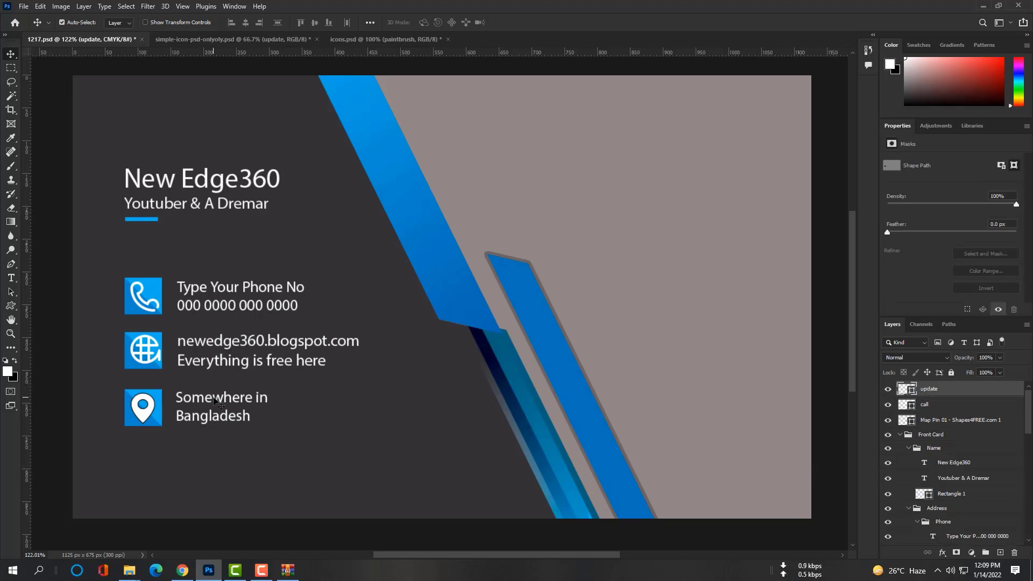